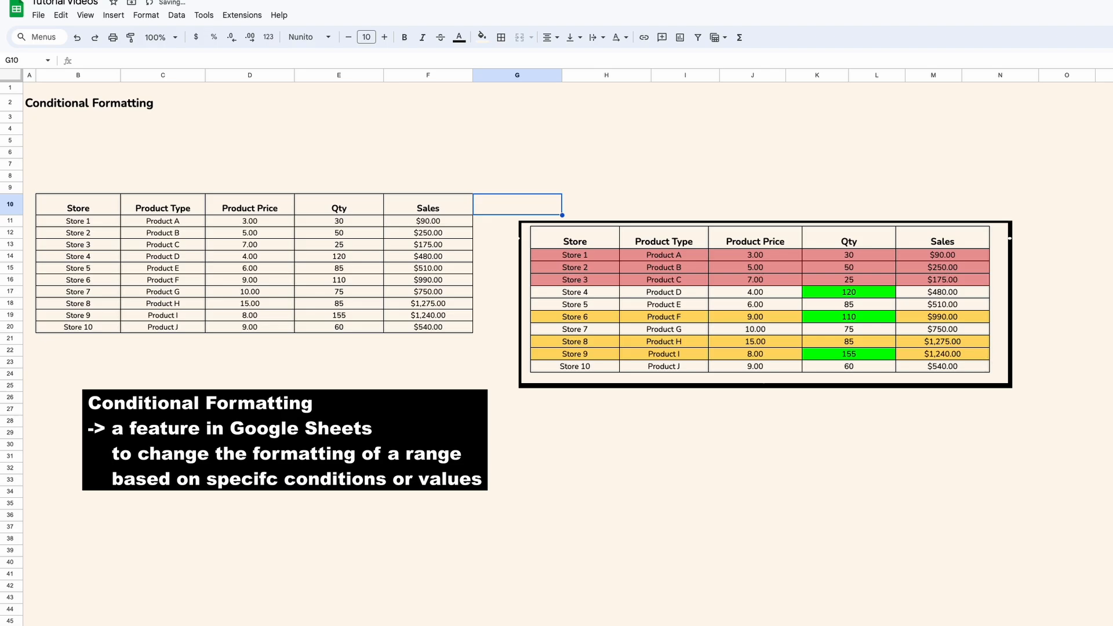
- Examine the store sales table, going through the Store, Product Type, Product Price, Qty and Sales columns
click(87, 206)
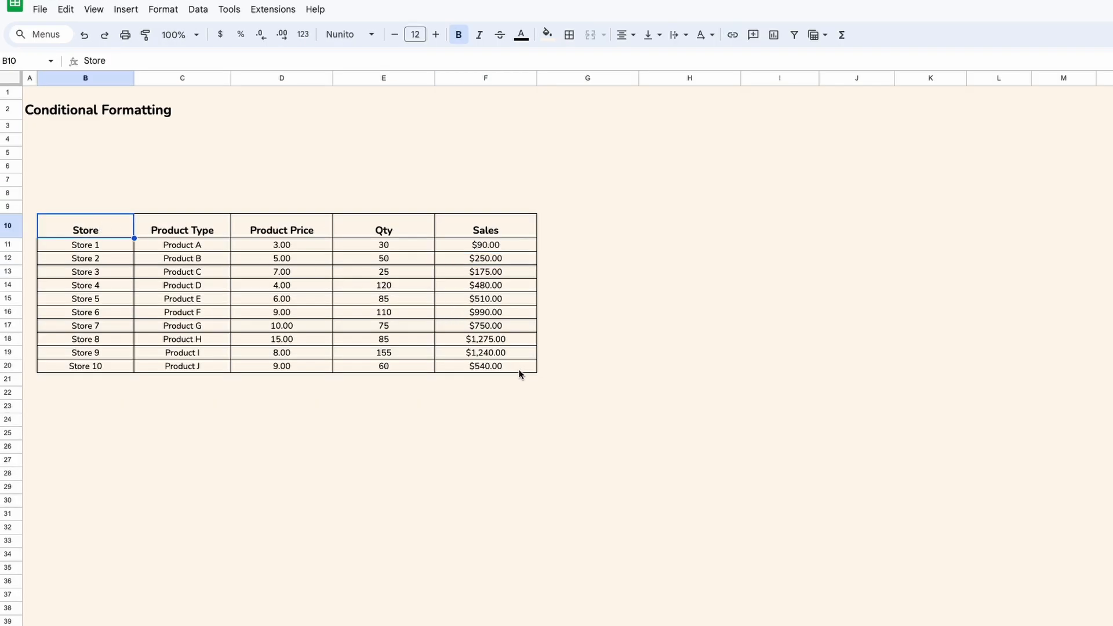
shift+click(455, 328)
drag(119, 251, 102, 340)
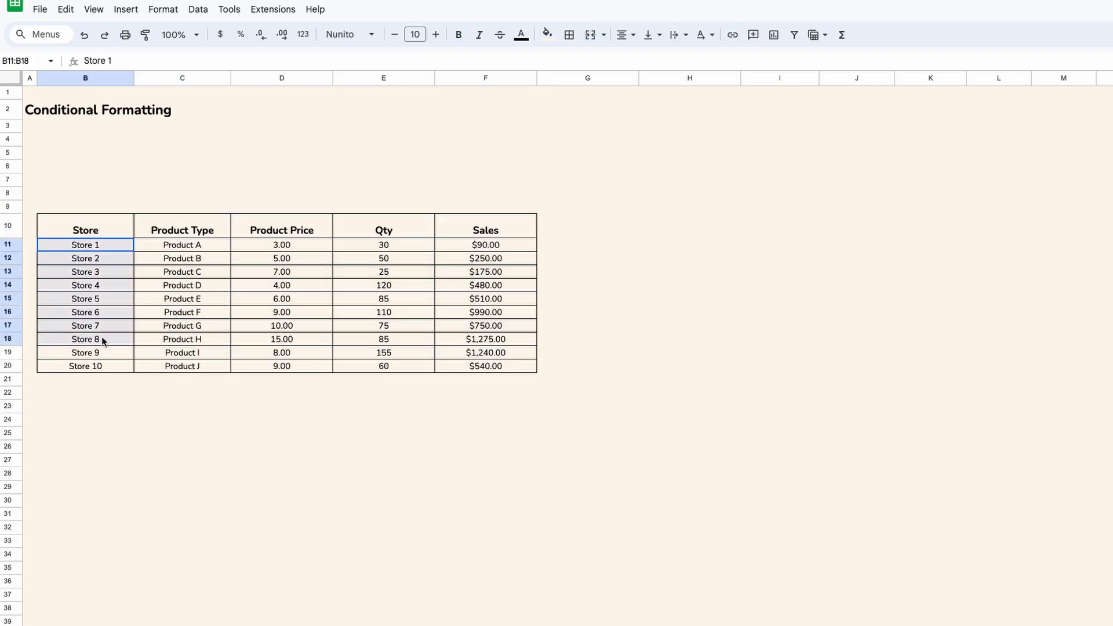
drag(191, 231, 216, 338)
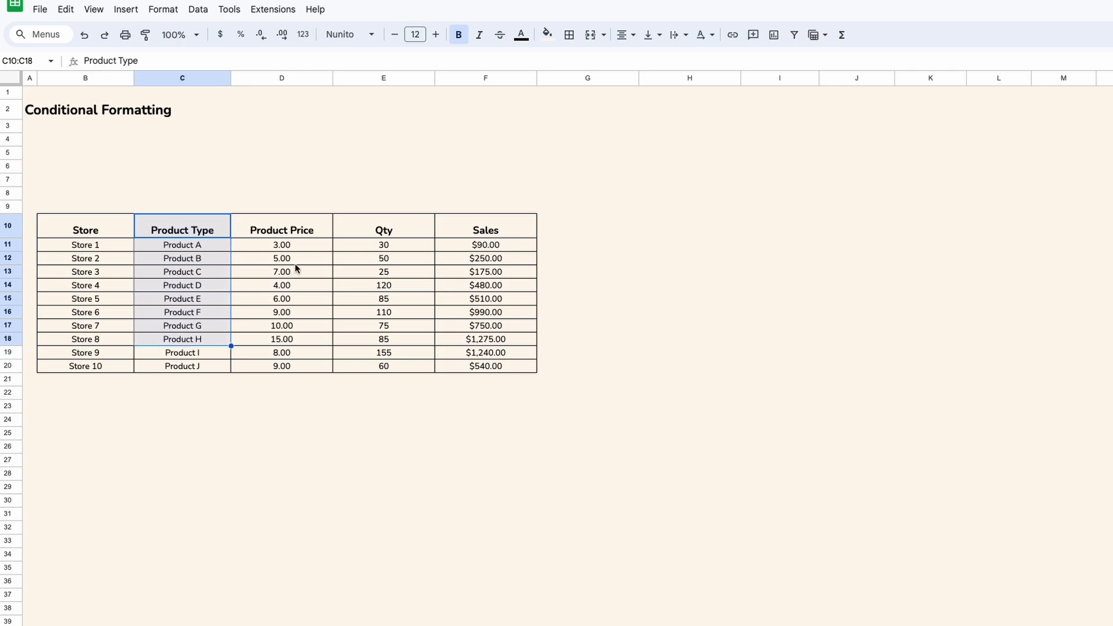
click(310, 232)
drag(310, 231, 305, 318)
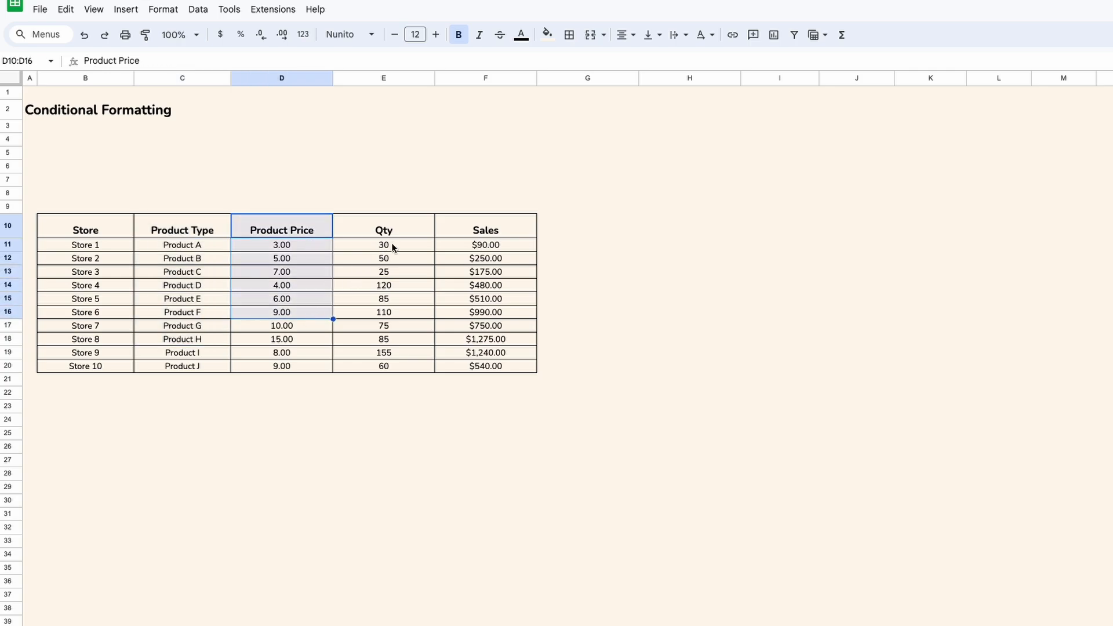
drag(392, 247, 391, 314)
drag(494, 246, 492, 325)
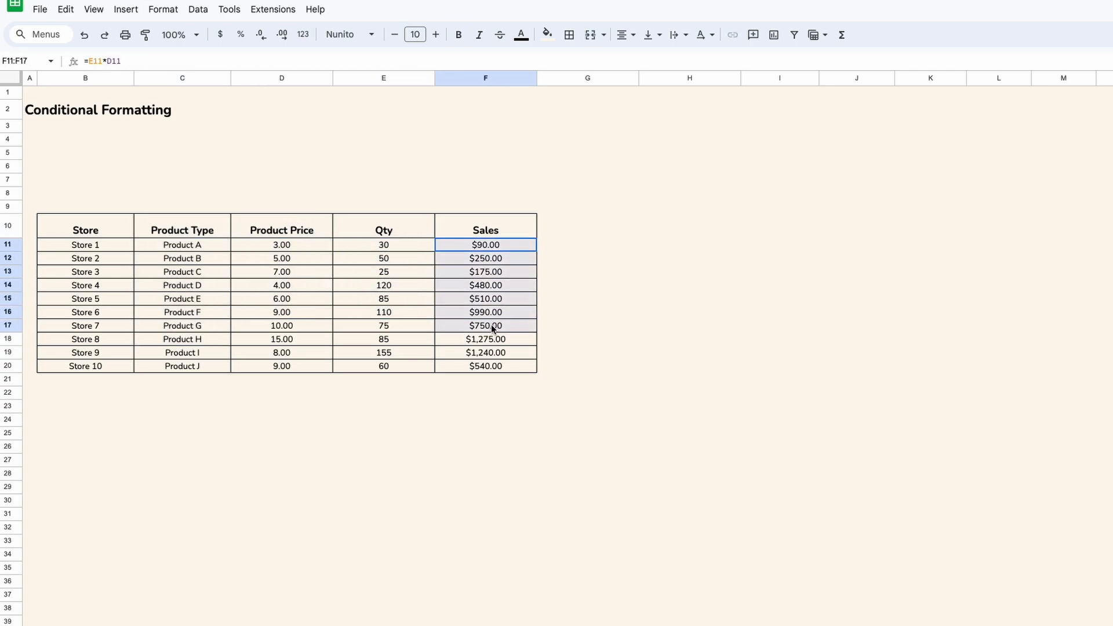
click(624, 226)
click(731, 221)
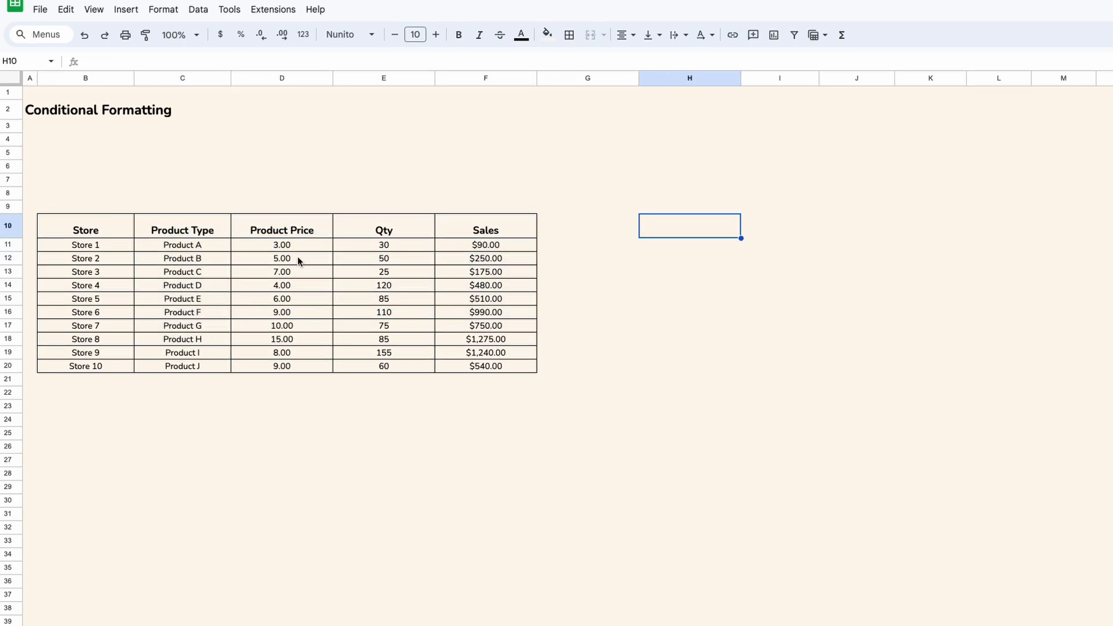
click(86, 250)
- Start a conditional format rule for the Sales values and confirm F11:F20 as its range
drag(495, 244, 489, 367)
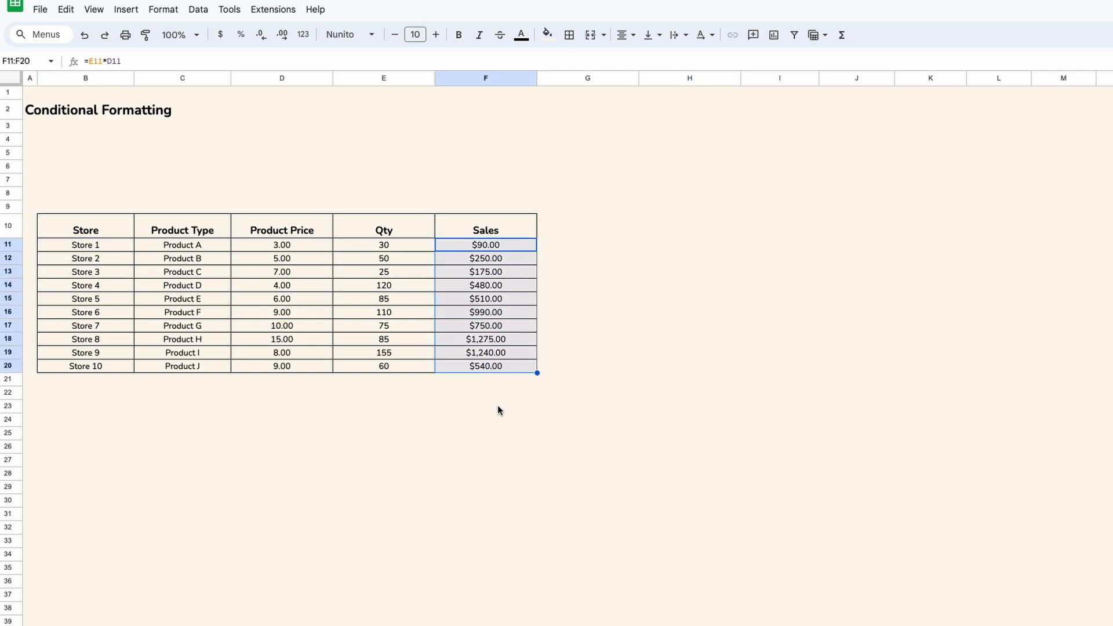
click(163, 11)
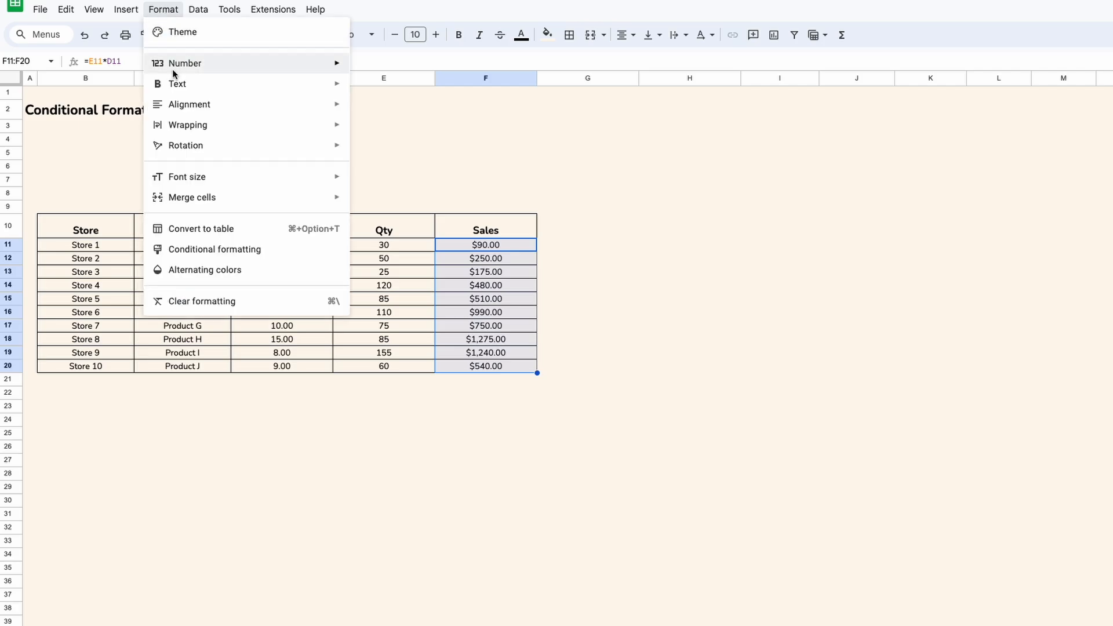
click(223, 249)
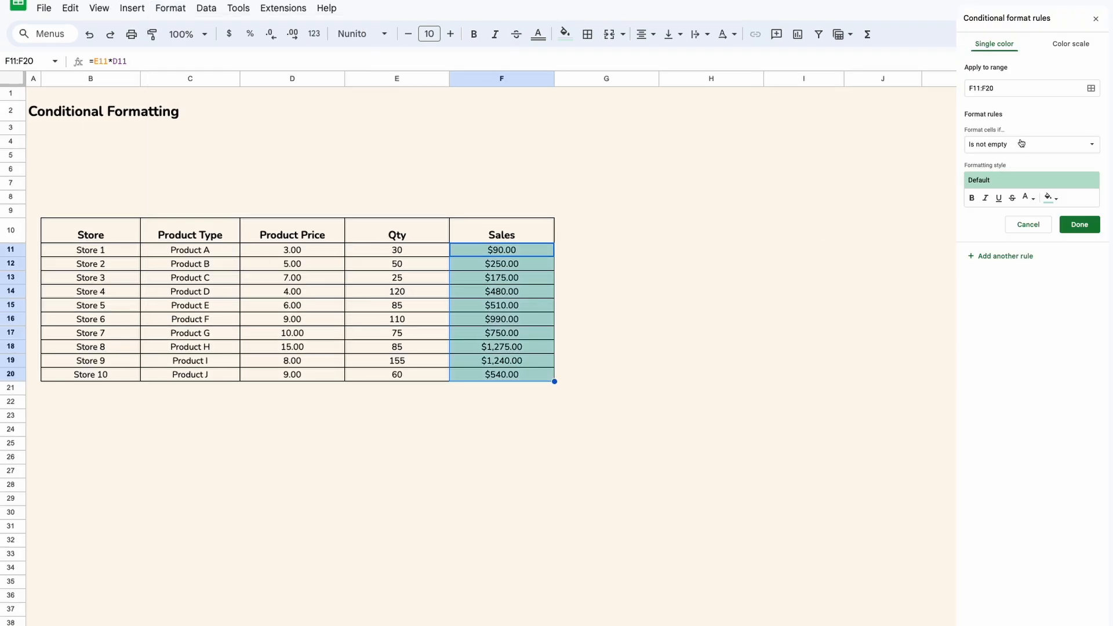
click(1090, 88)
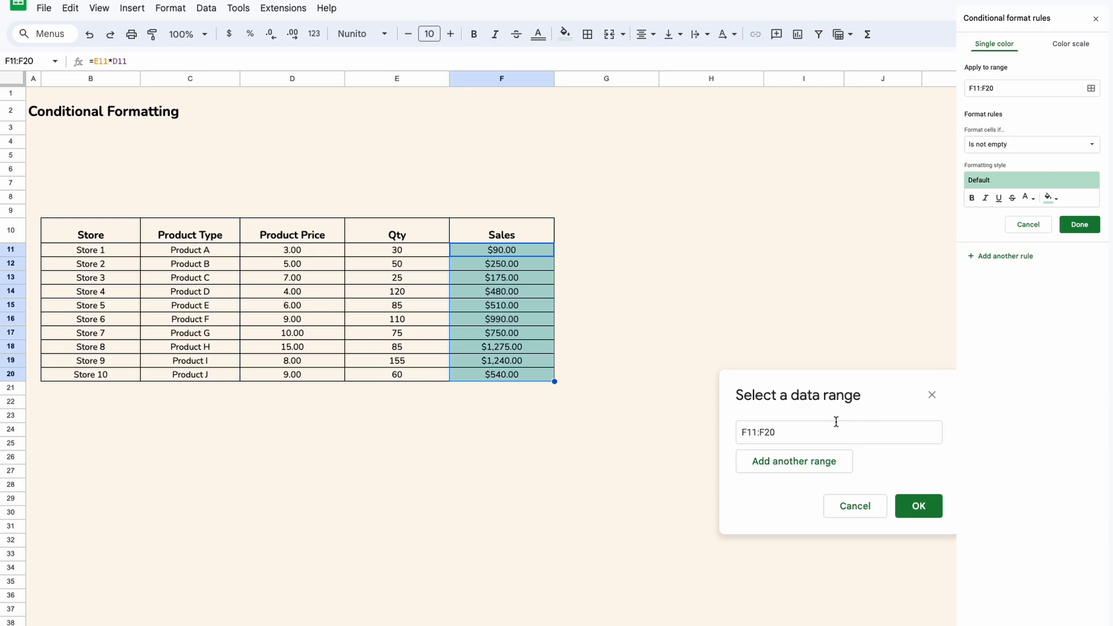
click(797, 427)
click(525, 249)
drag(525, 254, 511, 372)
click(920, 505)
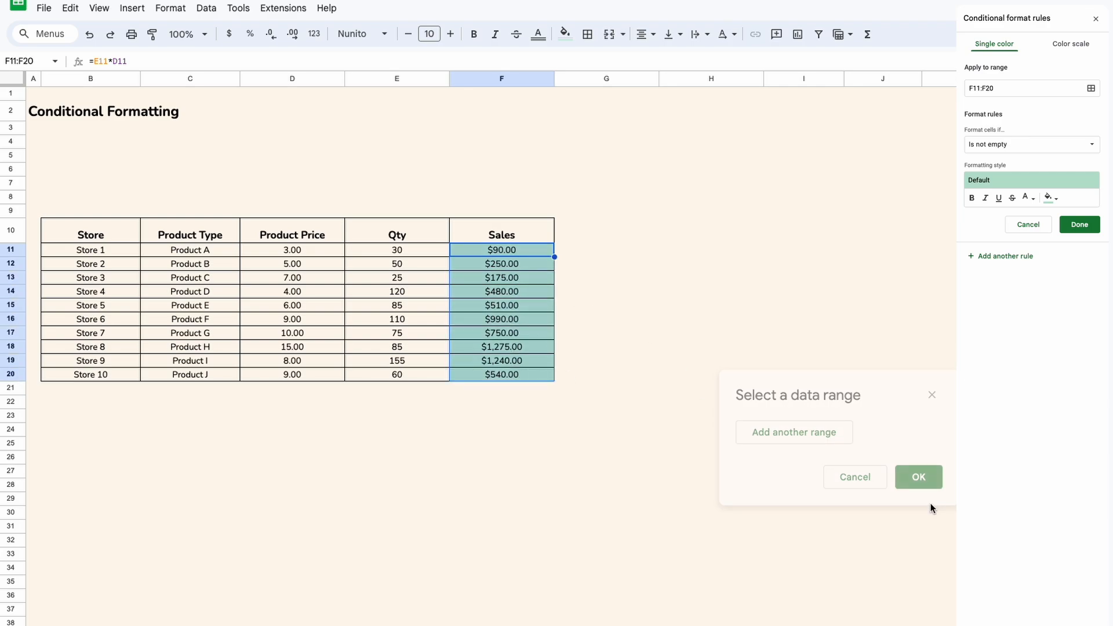
- Set the rule's condition to Greater than 500
click(1018, 146)
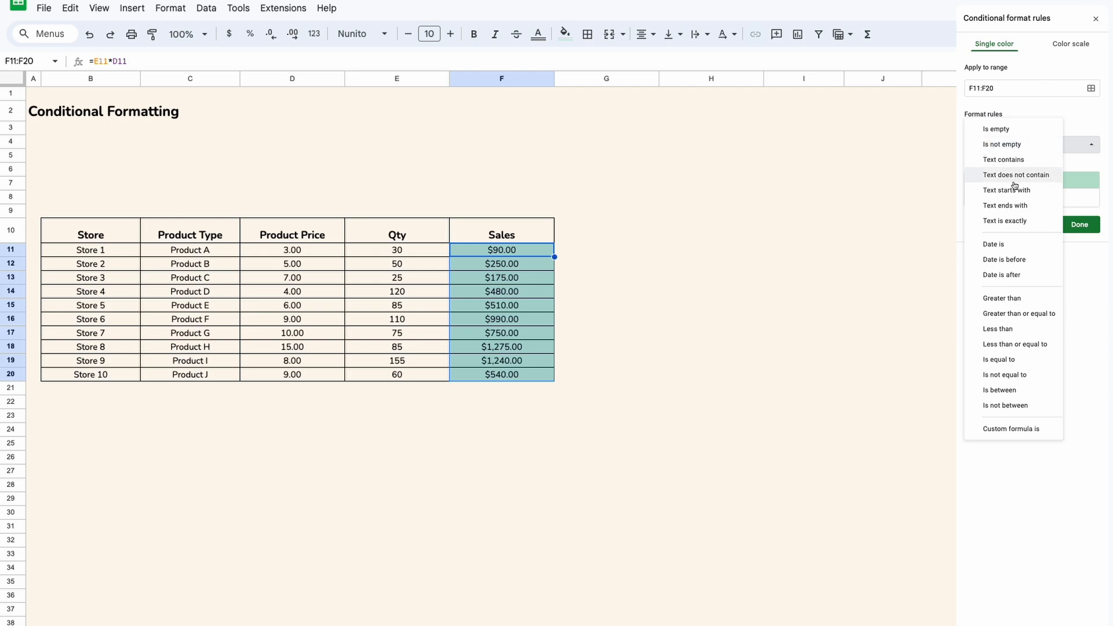
click(1012, 299)
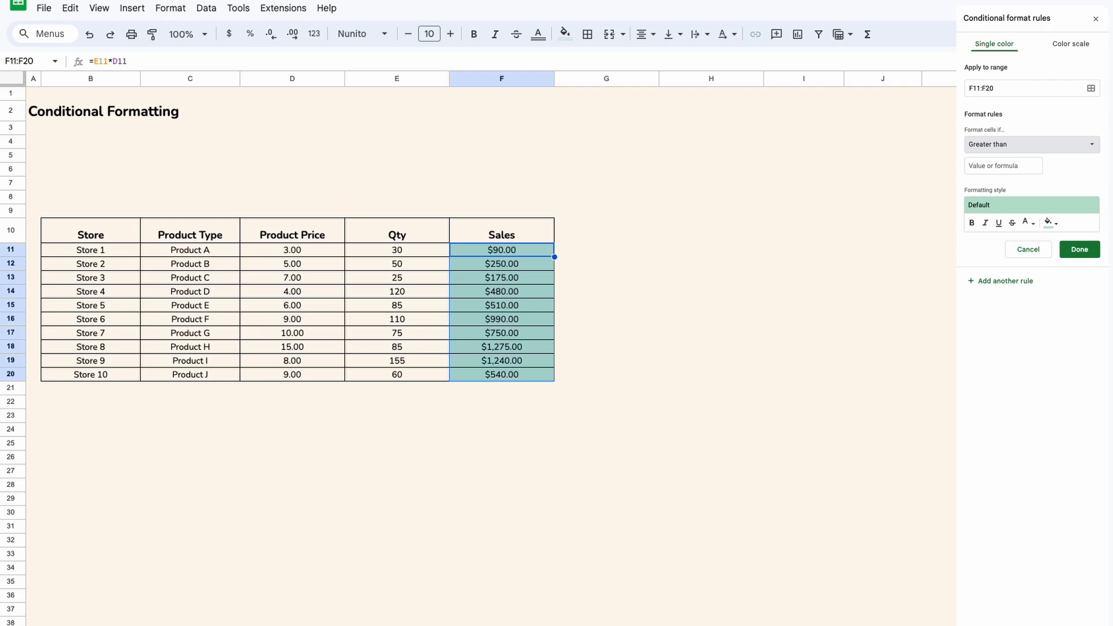
click(989, 167)
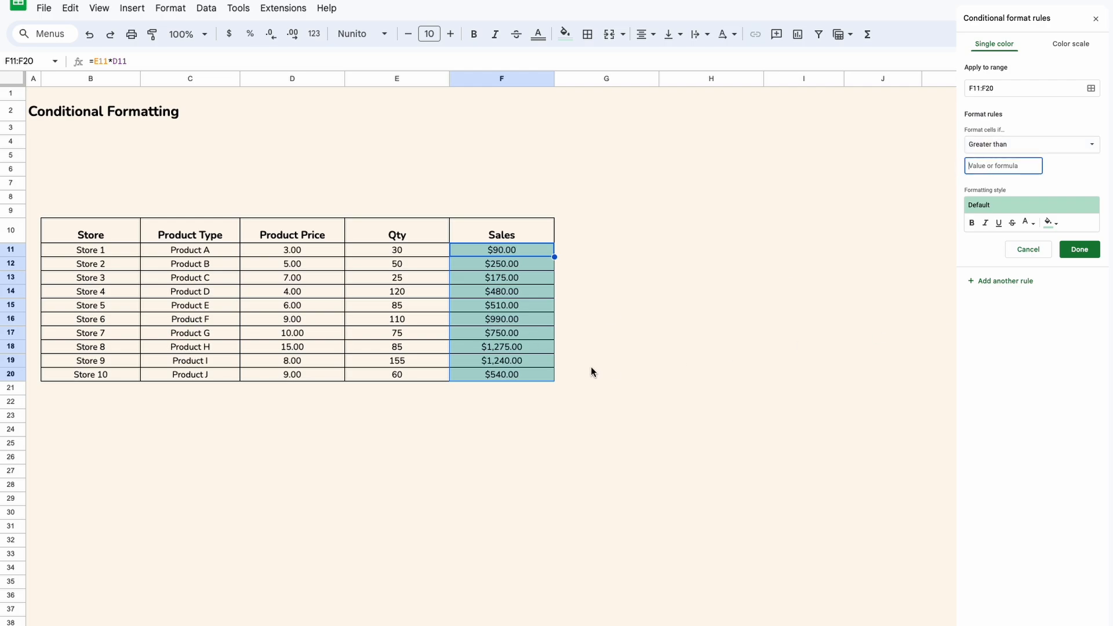
text(500)
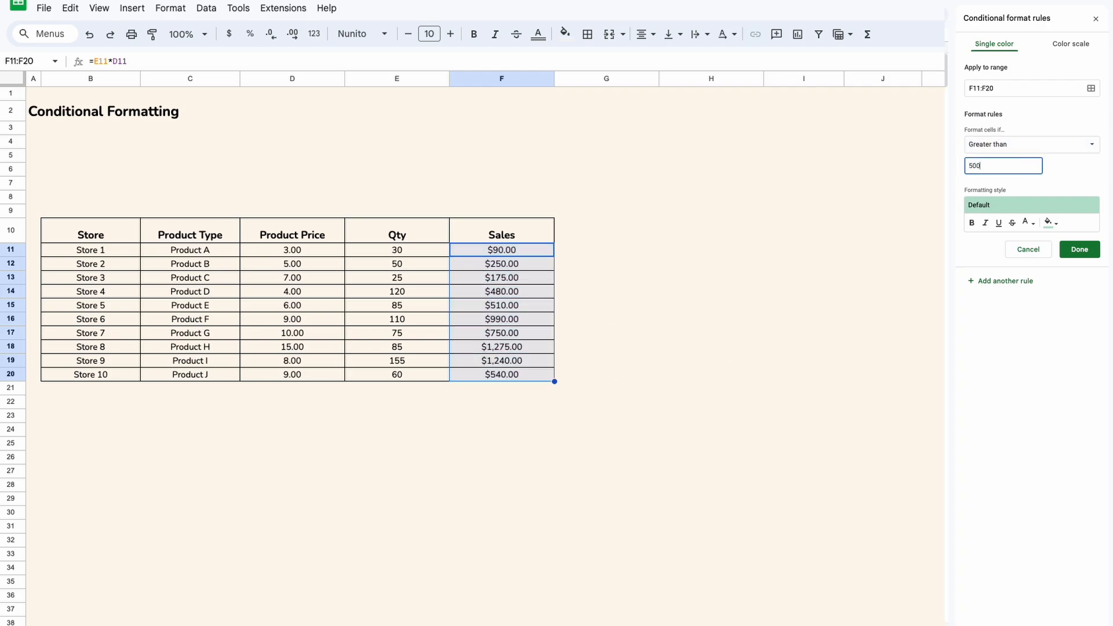
- Give the rule a teal fill and bold text, and save it
click(1049, 223)
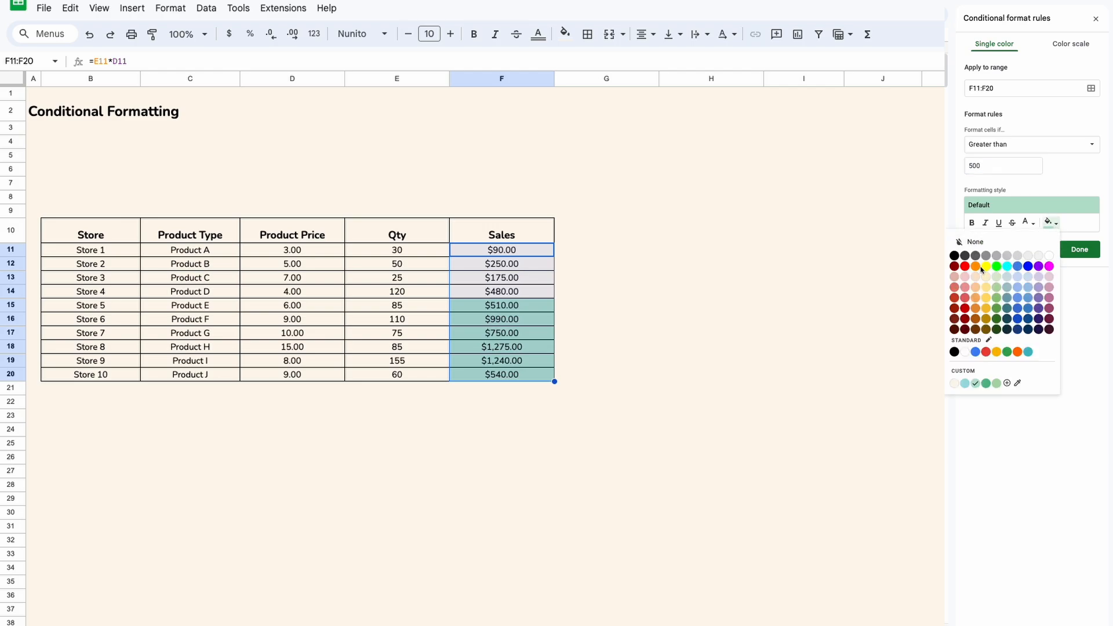
click(1029, 352)
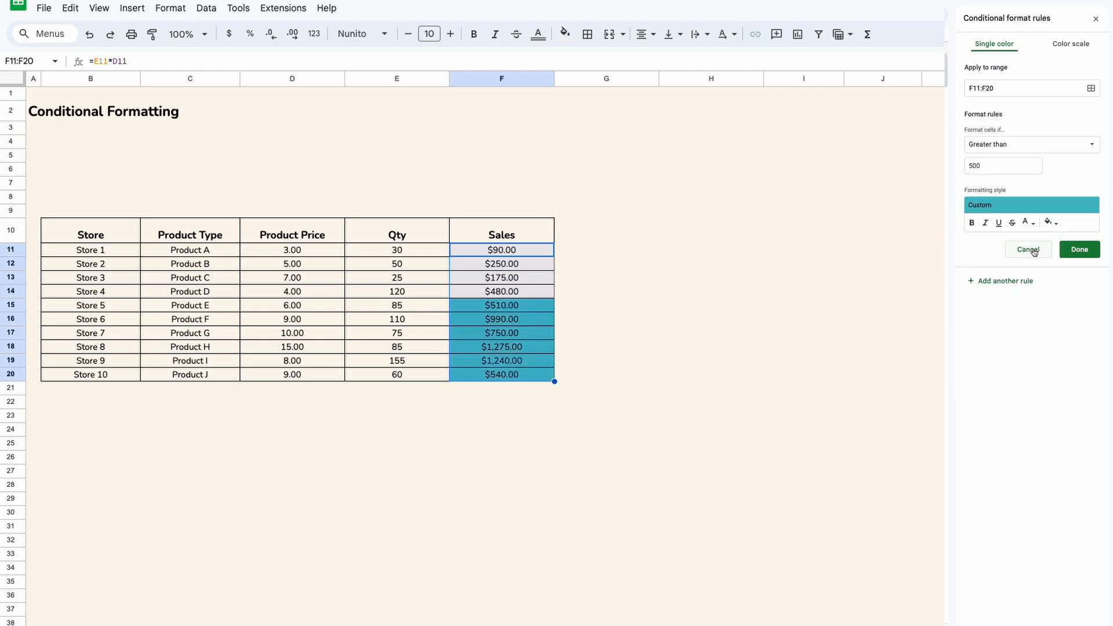
click(973, 224)
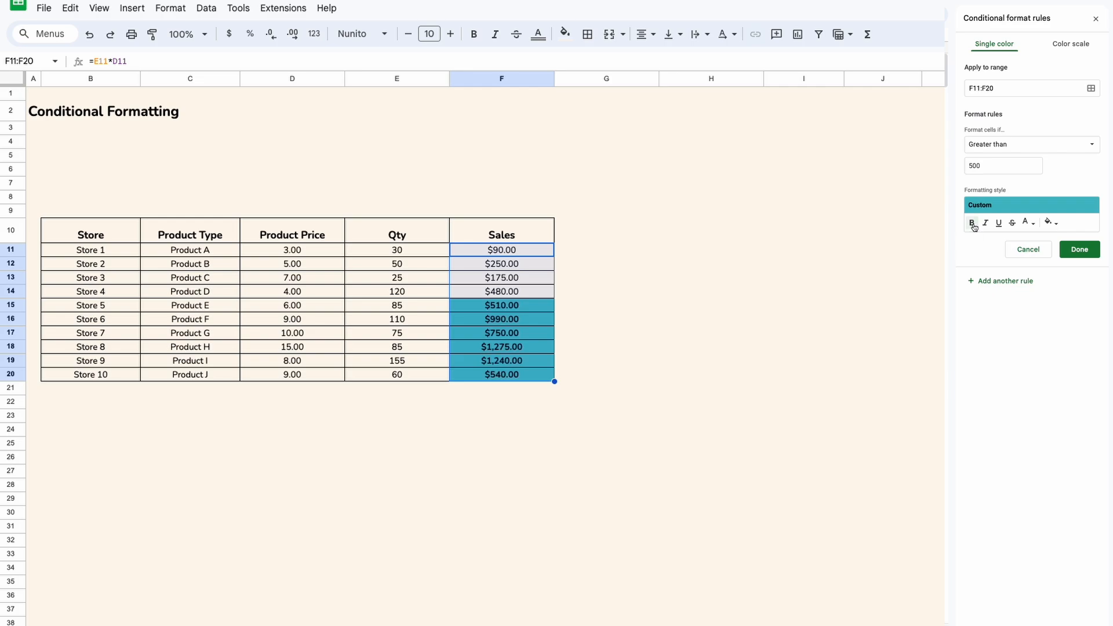
click(1079, 250)
click(677, 391)
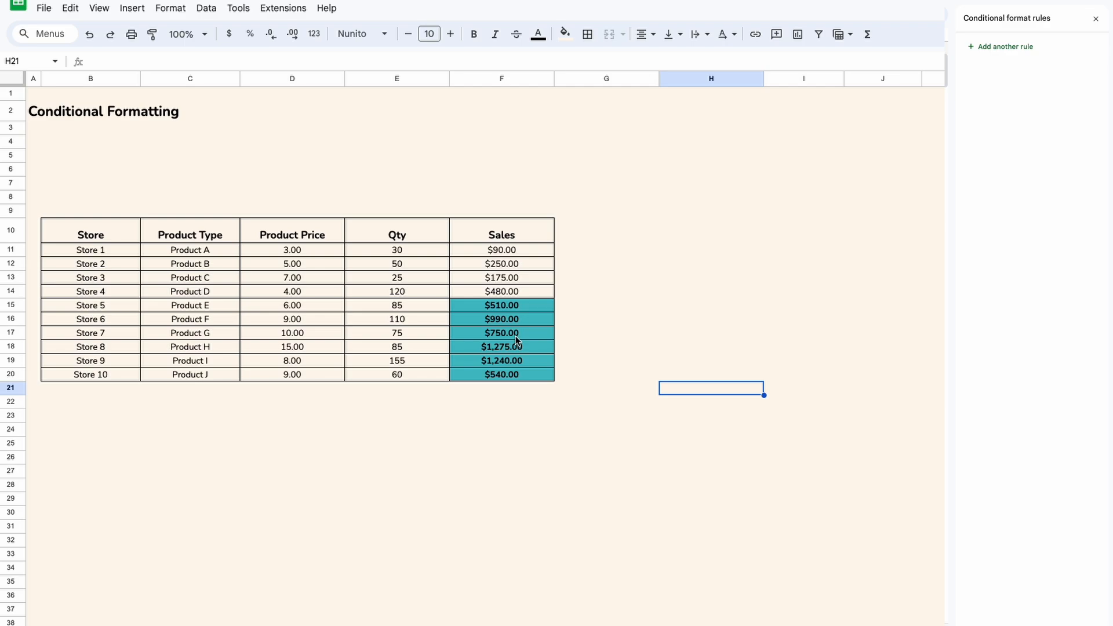
- Reopen the conditional format rule of the Sales values F11:F20 and change its condition to Less than
drag(531, 252, 517, 377)
click(1038, 60)
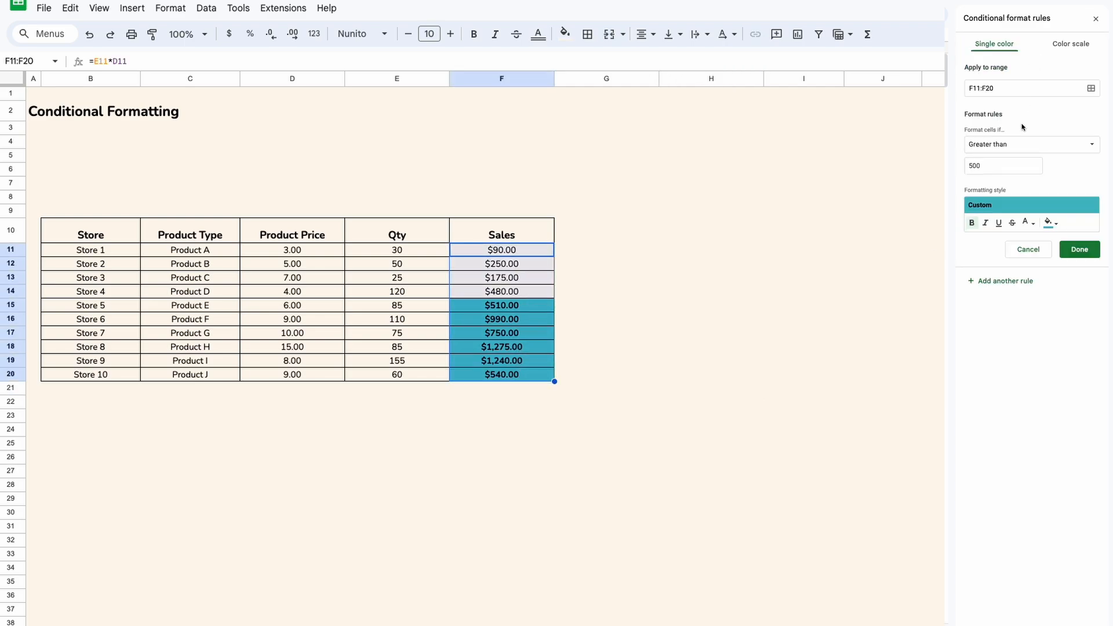
click(1023, 145)
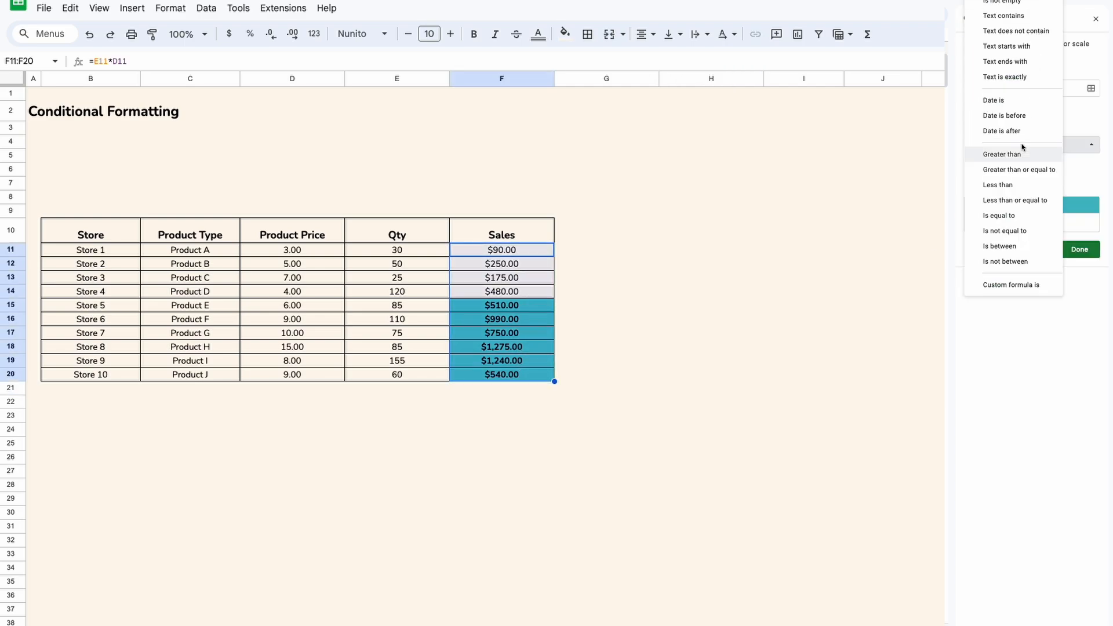
click(1019, 185)
- Change the rule's formatting to a light red fill without bold text, and save it
click(1049, 223)
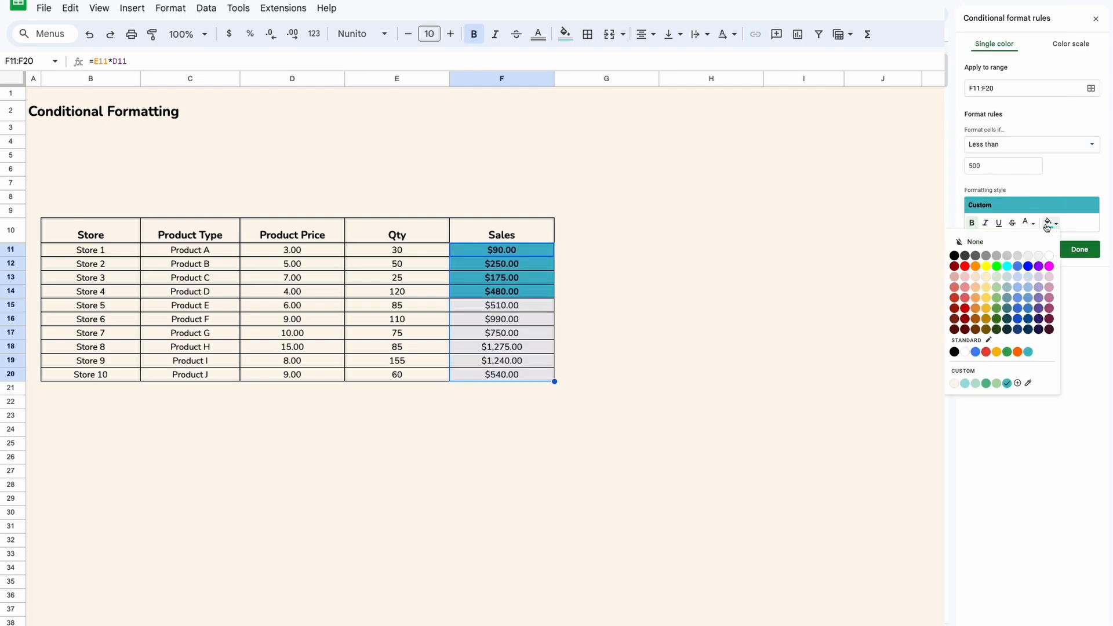
click(964, 279)
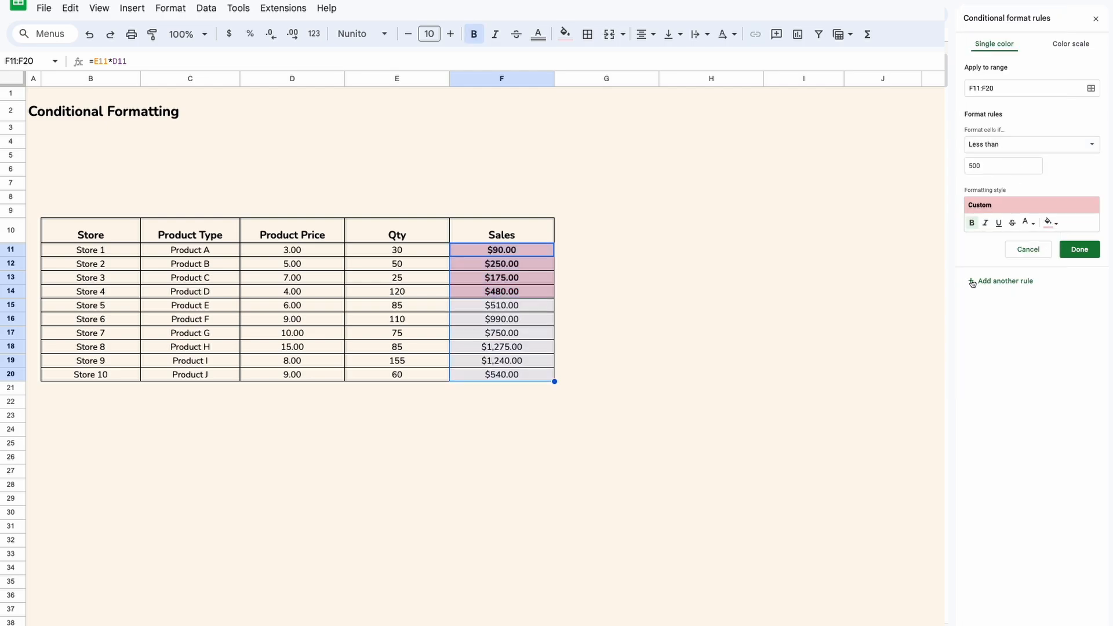
click(971, 223)
click(1079, 250)
click(804, 333)
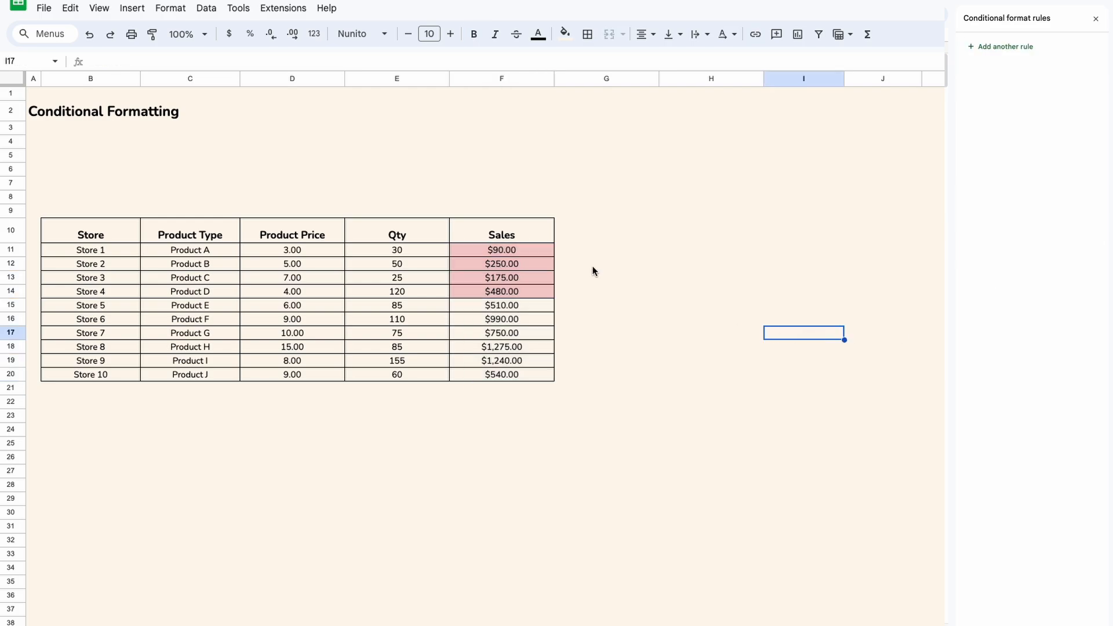
drag(536, 245, 541, 376)
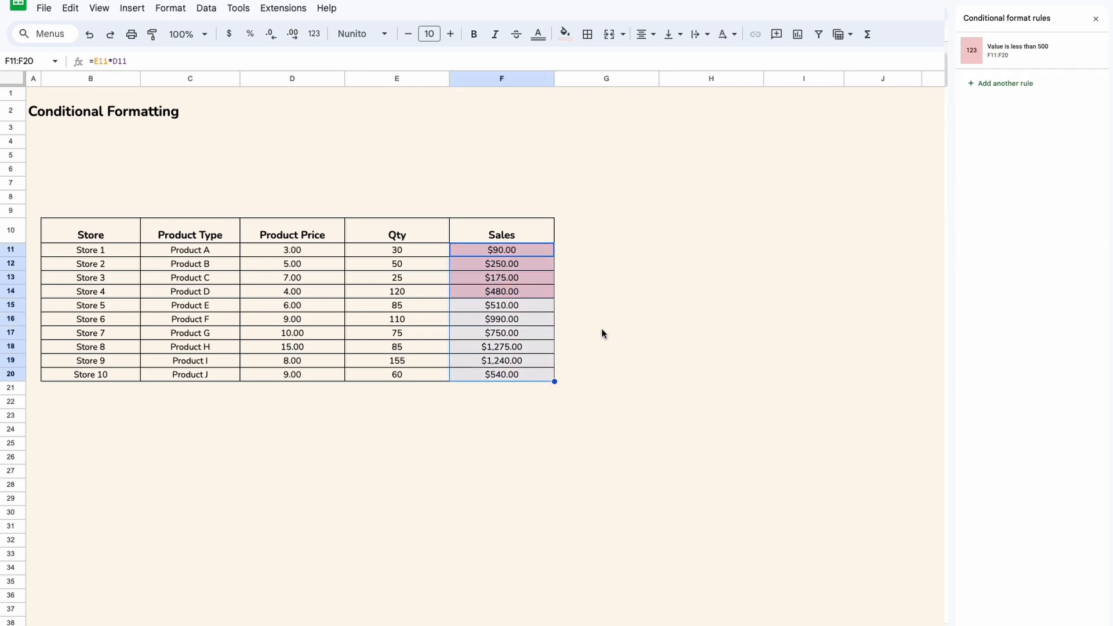
click(618, 289)
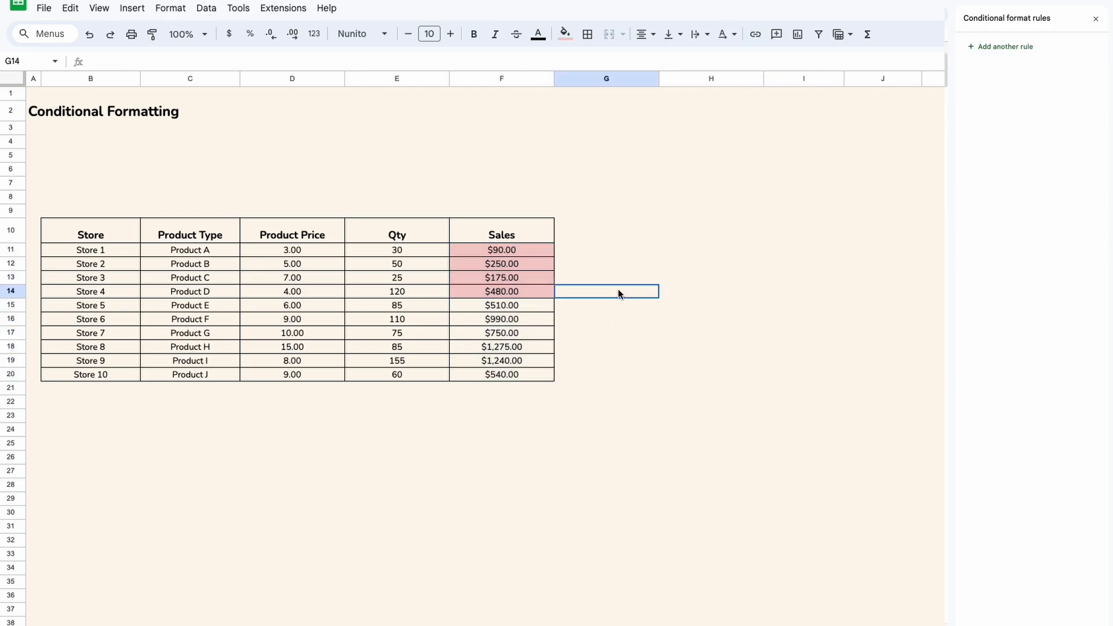
click(542, 247)
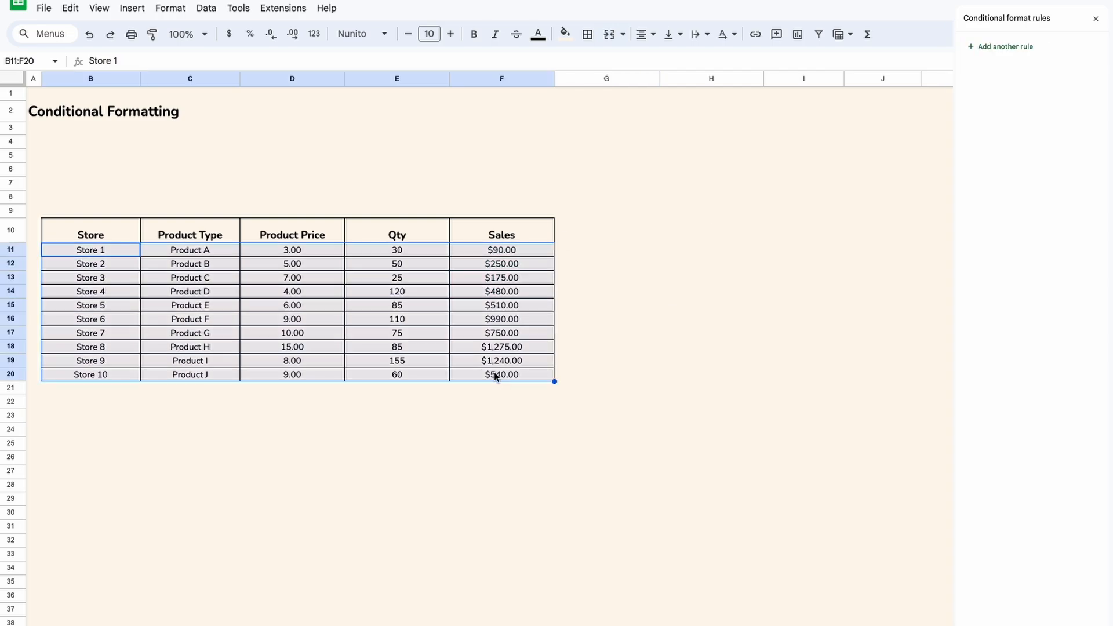
drag(110, 252, 492, 252)
drag(115, 278, 492, 374)
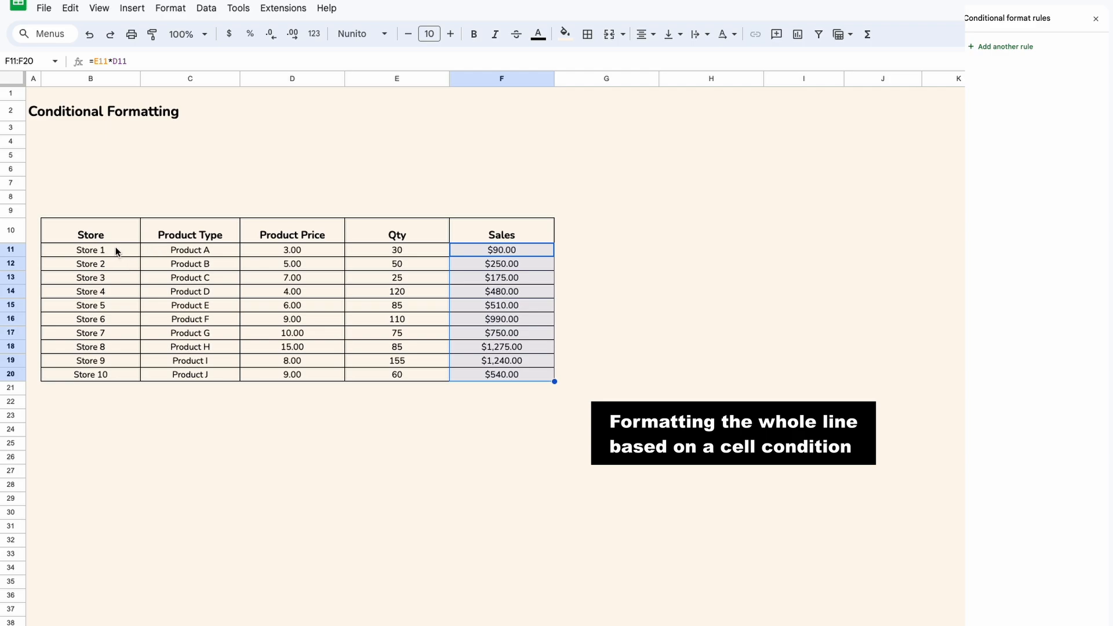
- Start a conditional format rule for all the table's data rows and confirm B11:F20 as its range
drag(116, 250, 521, 374)
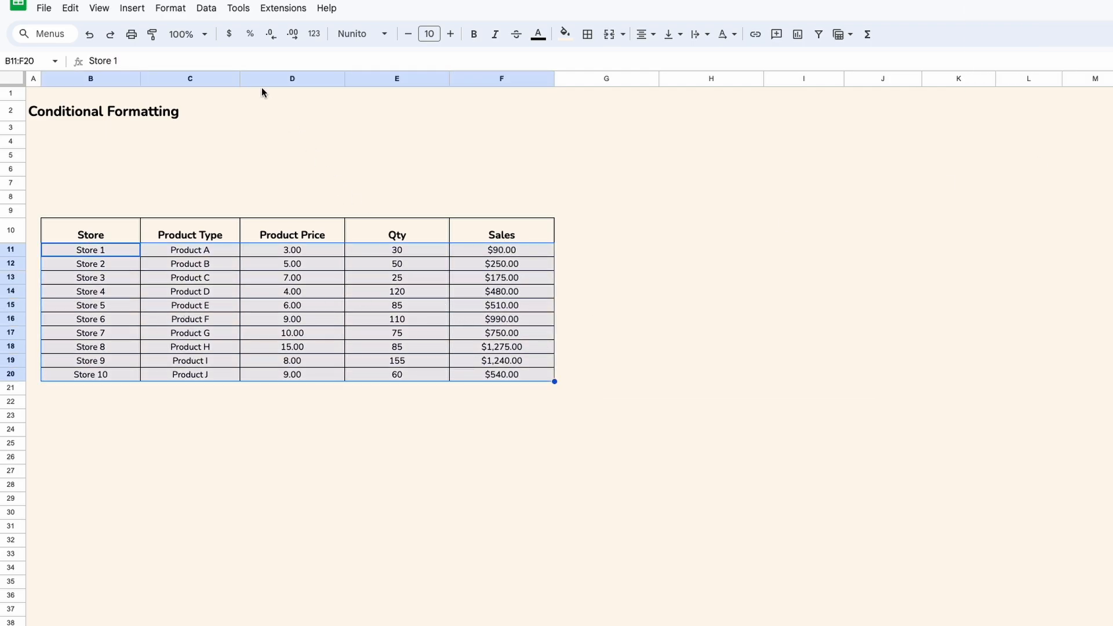
click(169, 7)
click(217, 255)
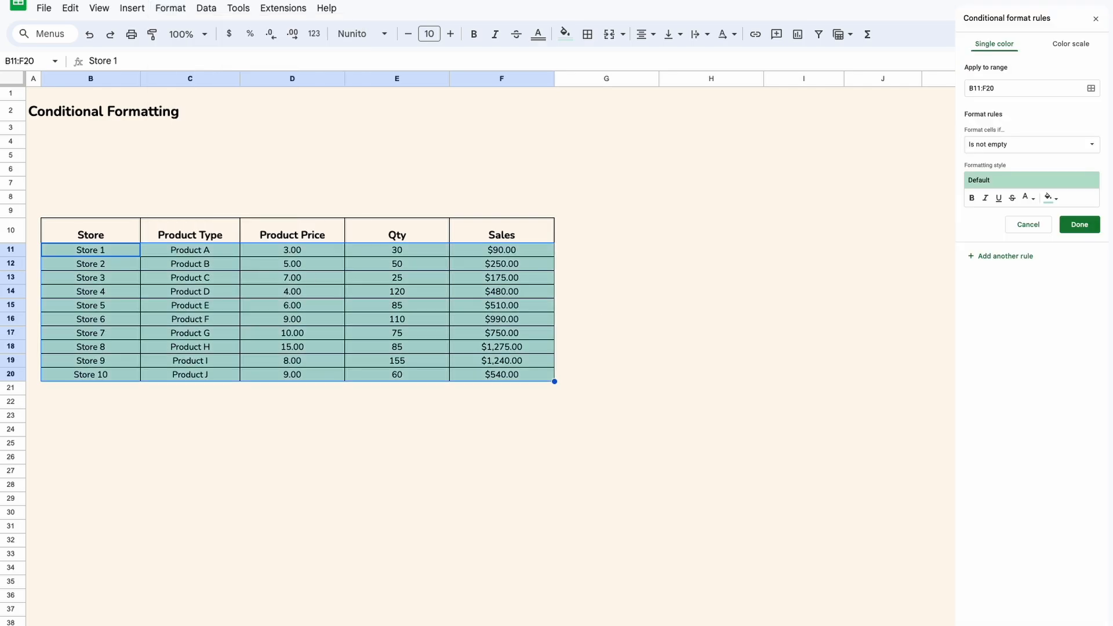
click(1091, 88)
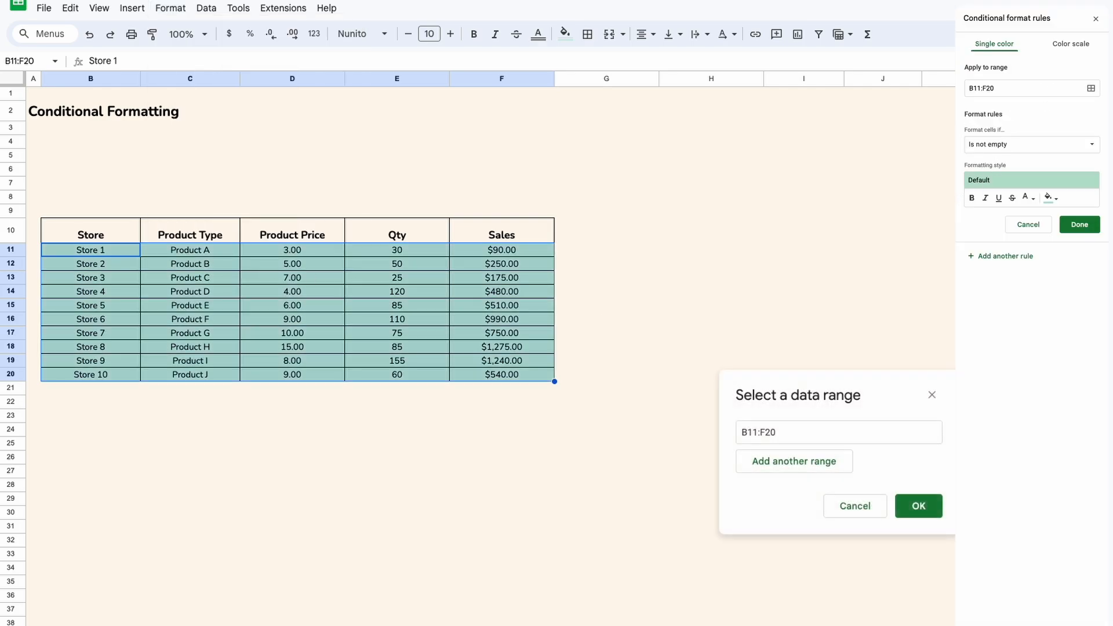
drag(804, 429, 735, 427)
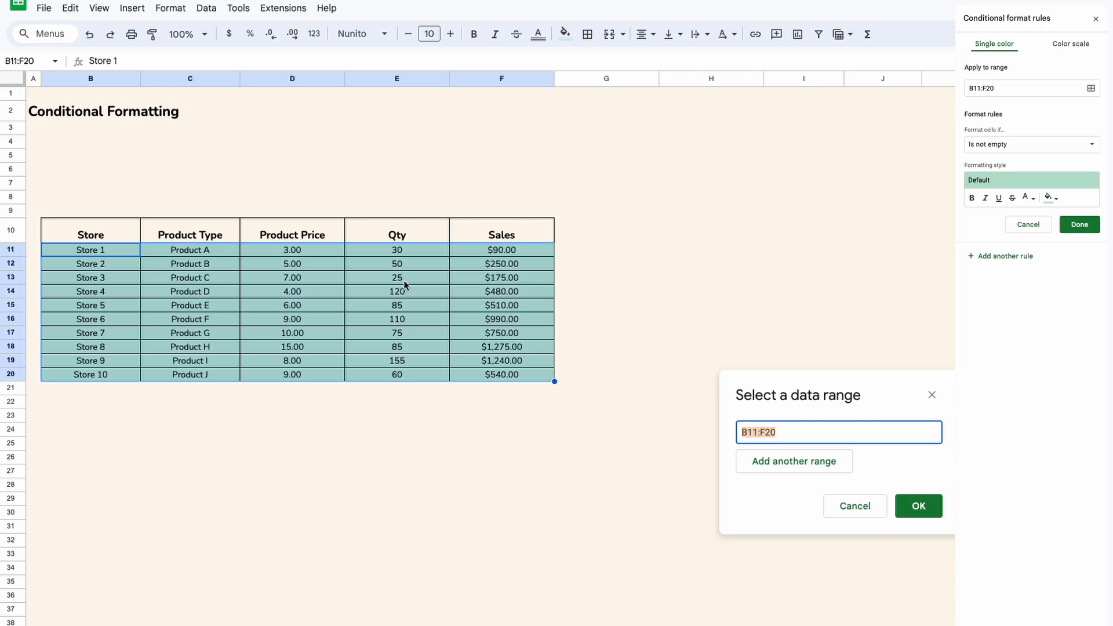
click(918, 506)
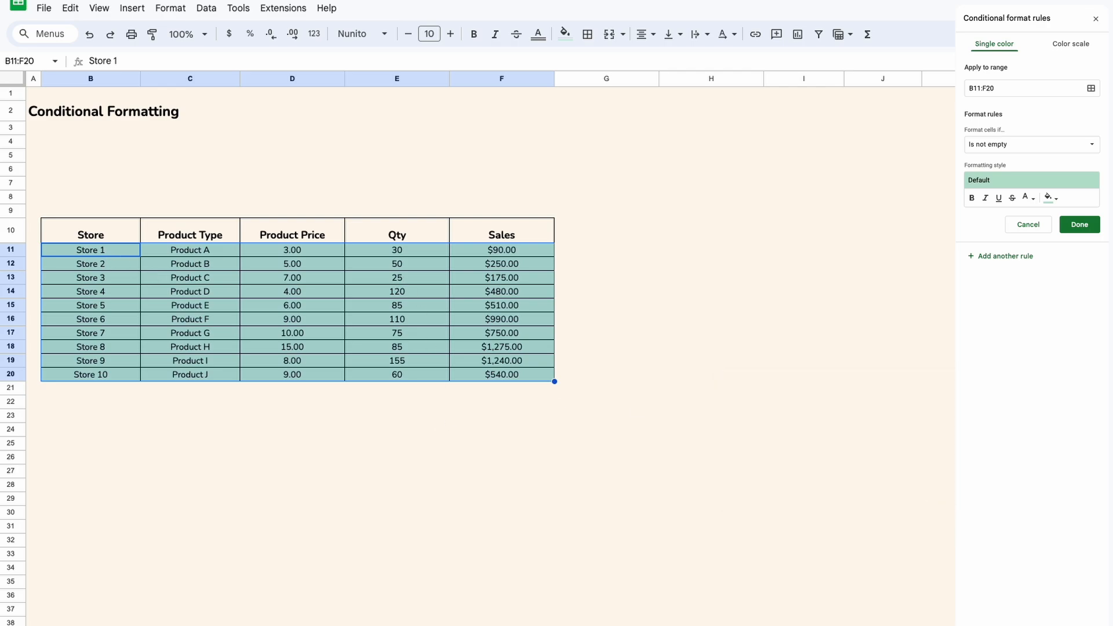
- Set the rule's condition for the table rows to the custom formula =$F11>500, with the column reference locked
click(1047, 141)
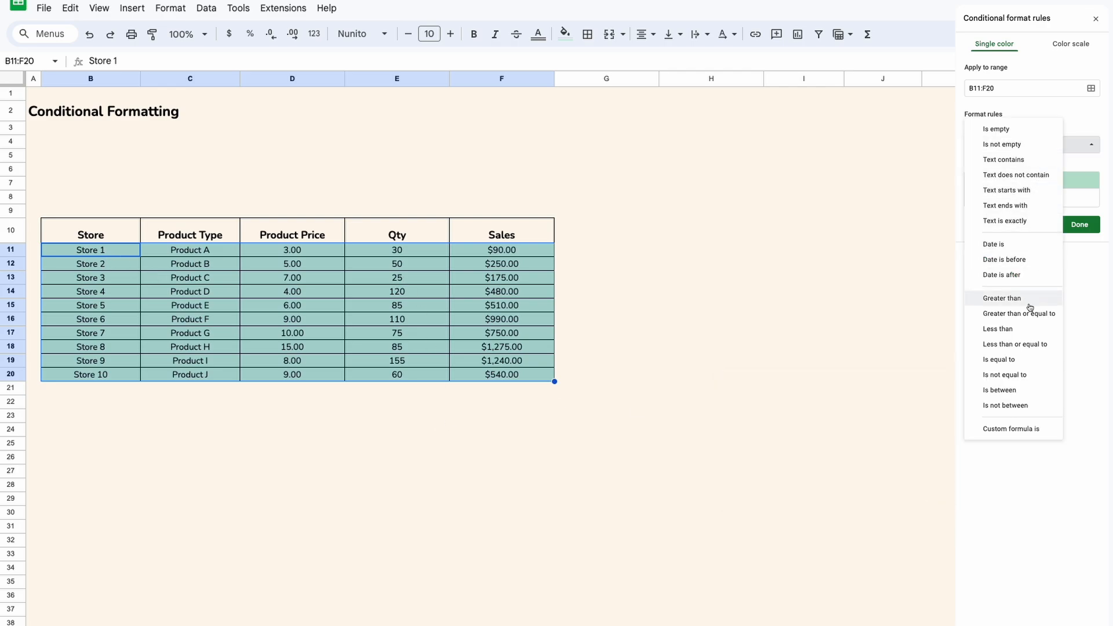
click(1024, 430)
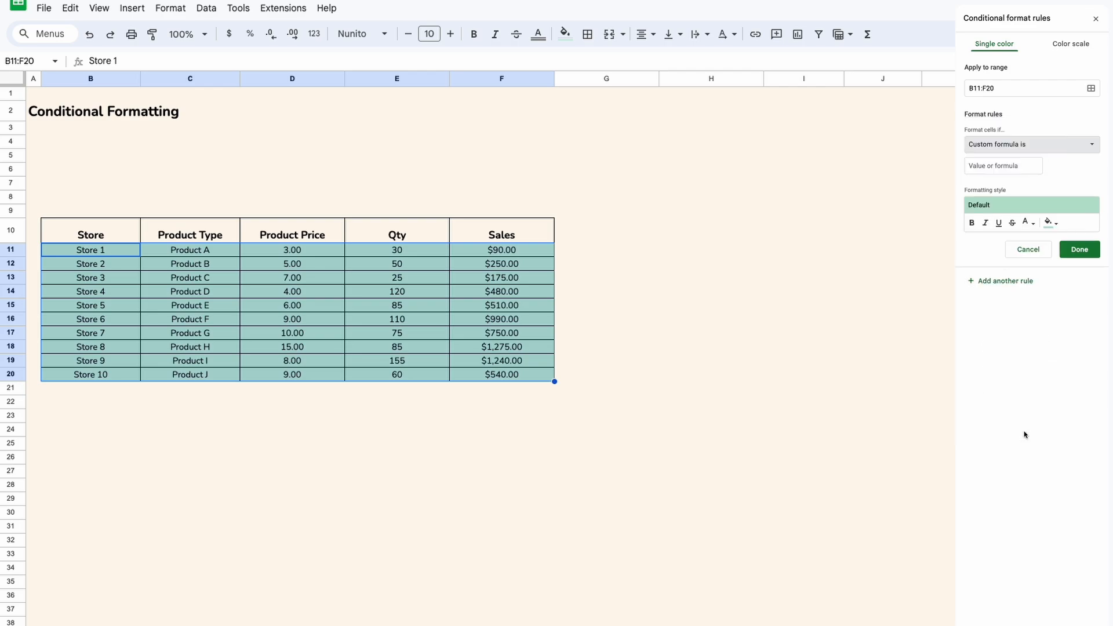
click(983, 171)
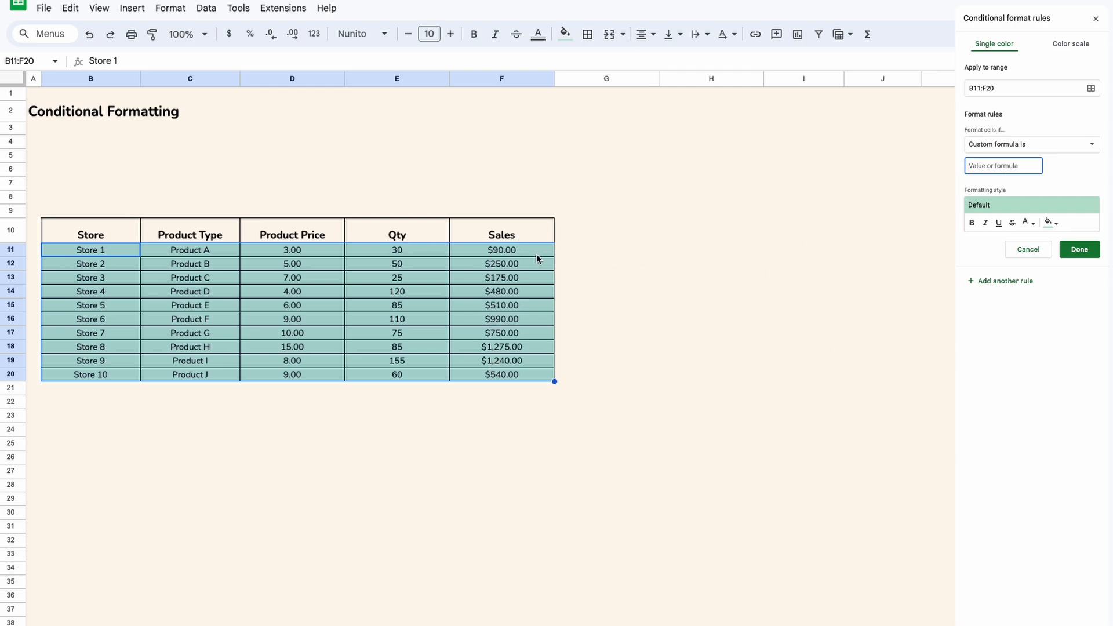
text(=F)
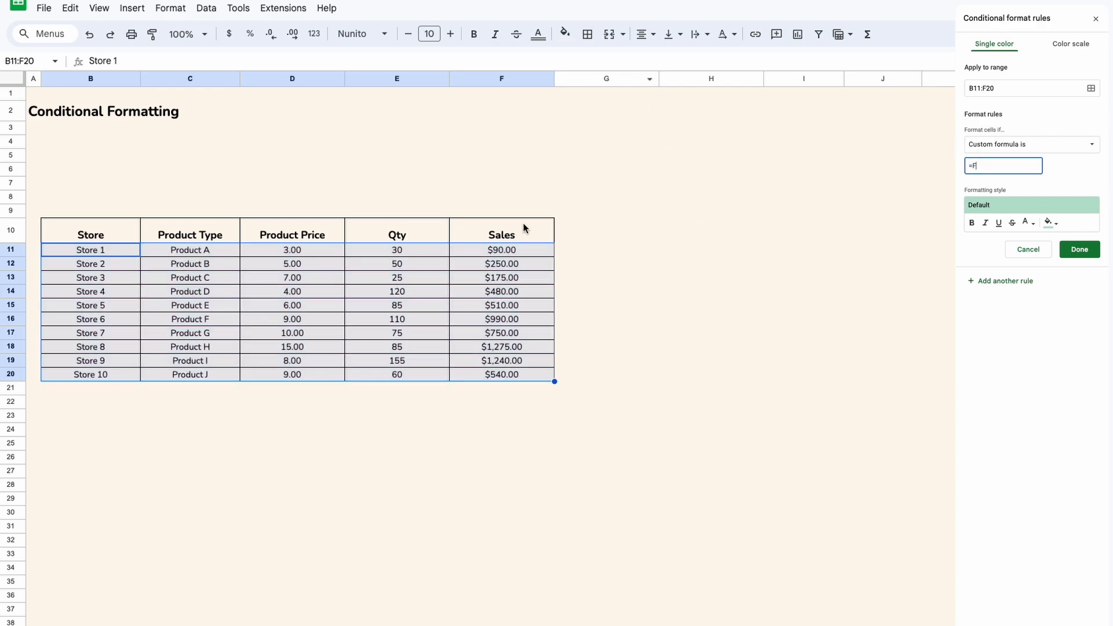
text(11>500)
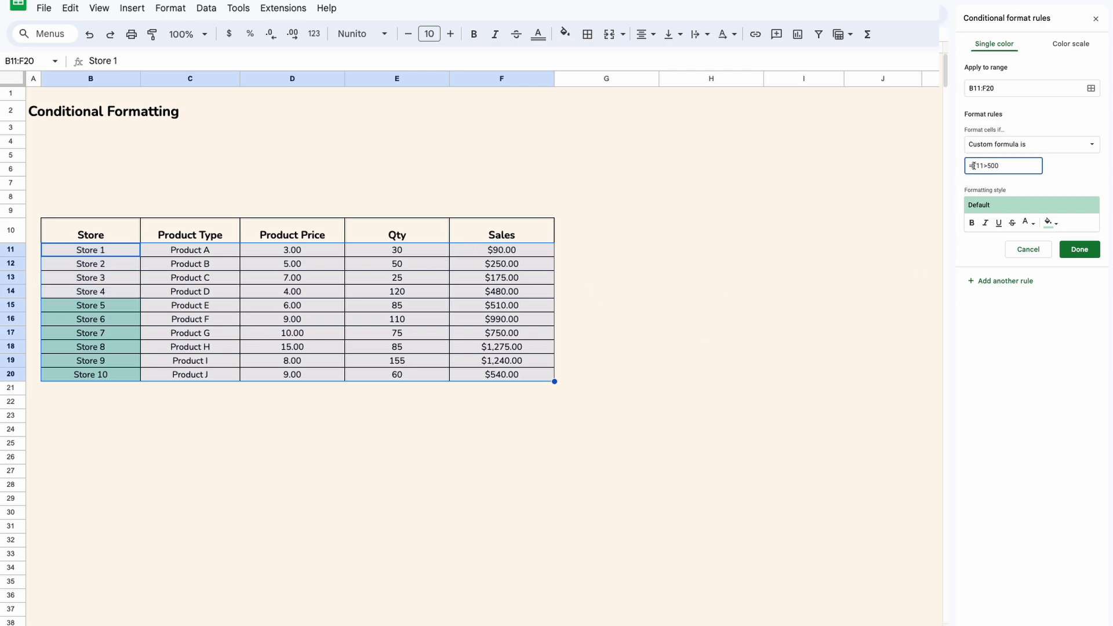
text($)
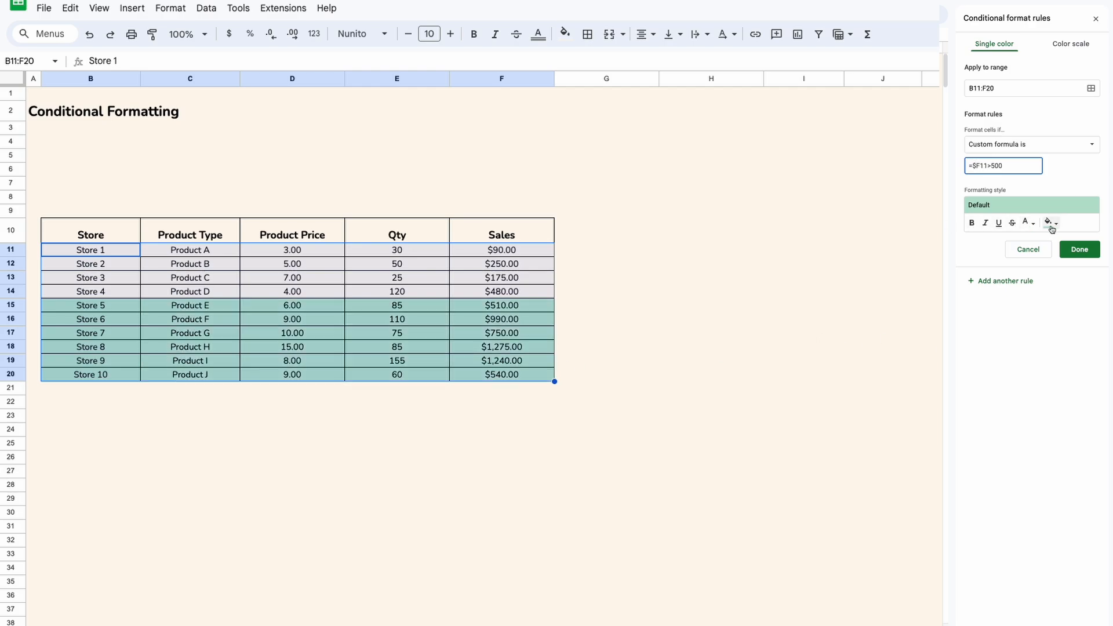
- Give the custom formula rule a golden yellow fill, save it, and check the Sales value of Store 5
click(1051, 229)
click(994, 289)
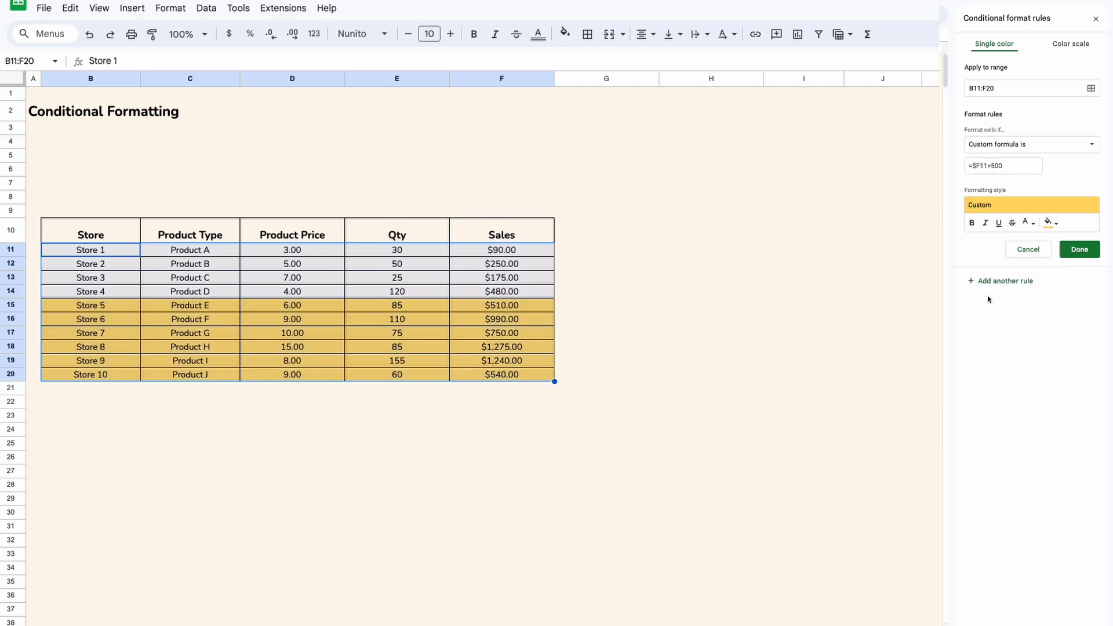
click(1077, 248)
click(722, 325)
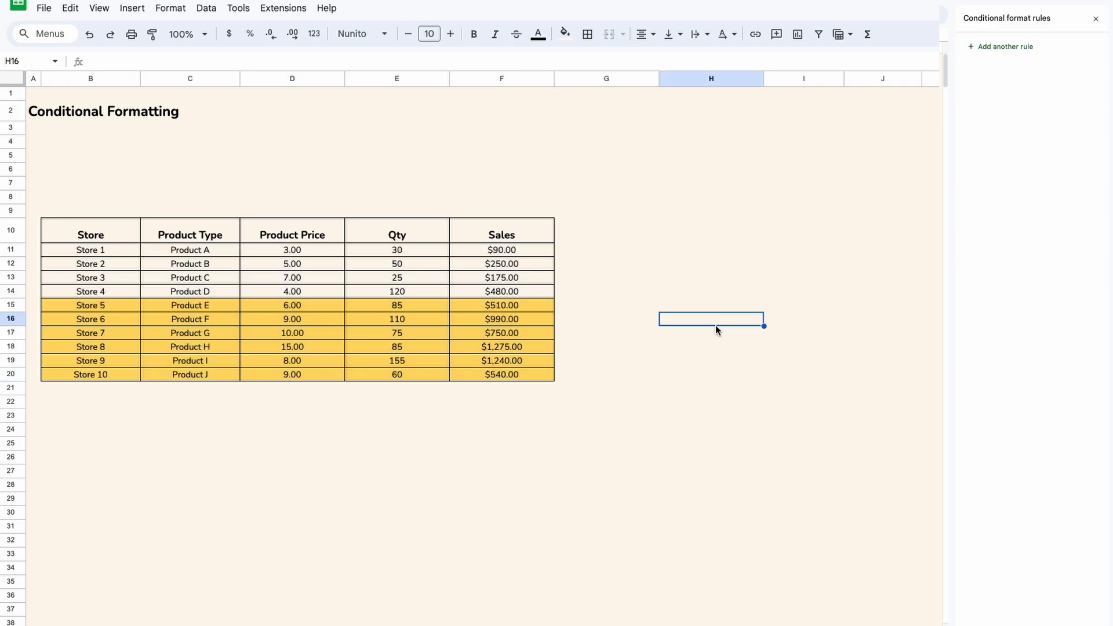
click(533, 311)
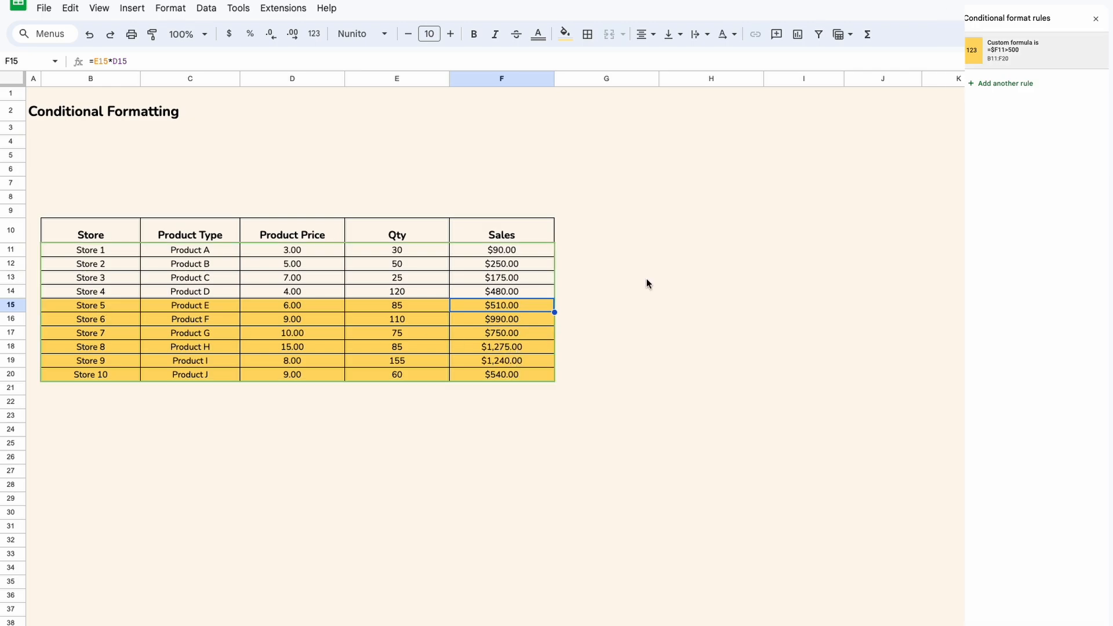
click(565, 300)
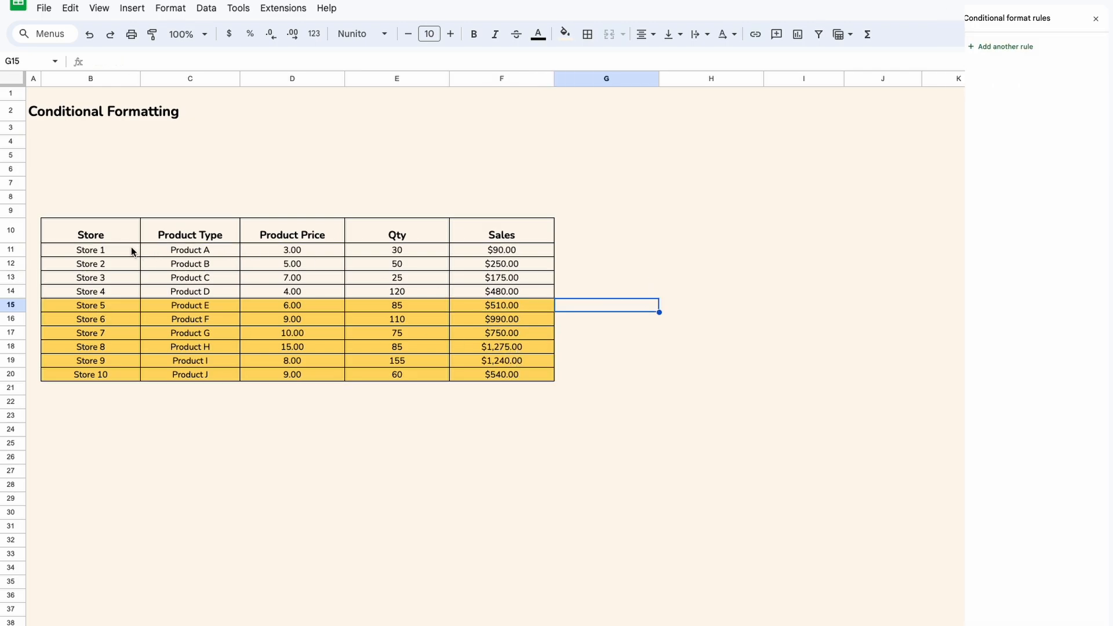
- Reopen the rule of the table's data rows B11:F20, change its formula to =$F11>750, and save it
drag(133, 249, 497, 377)
click(1014, 46)
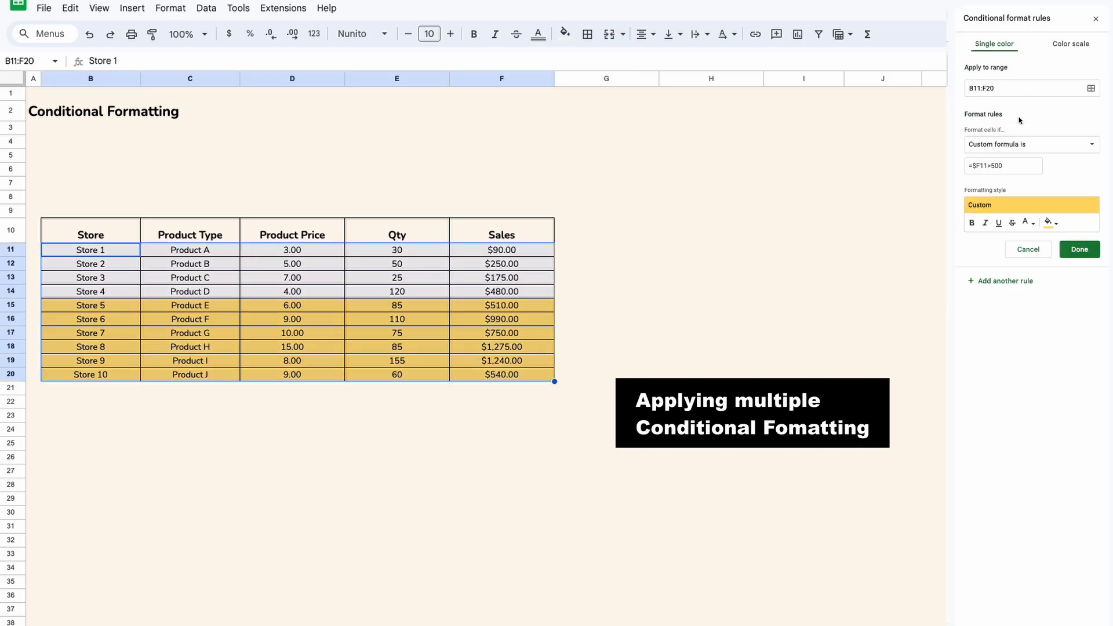
double_click(996, 166)
text(7)
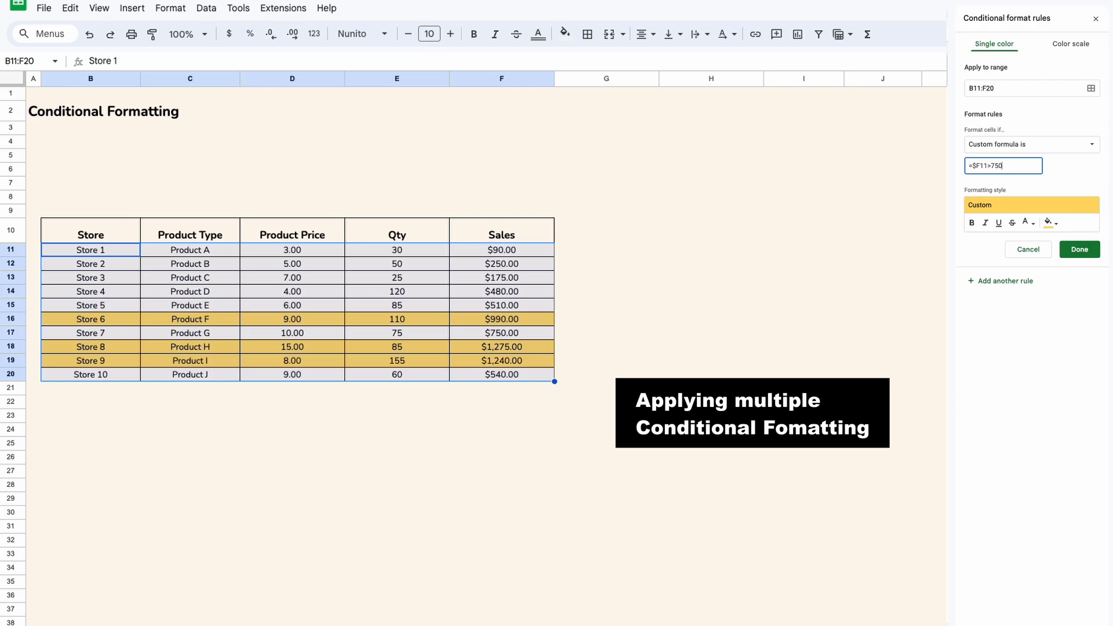
click(1078, 249)
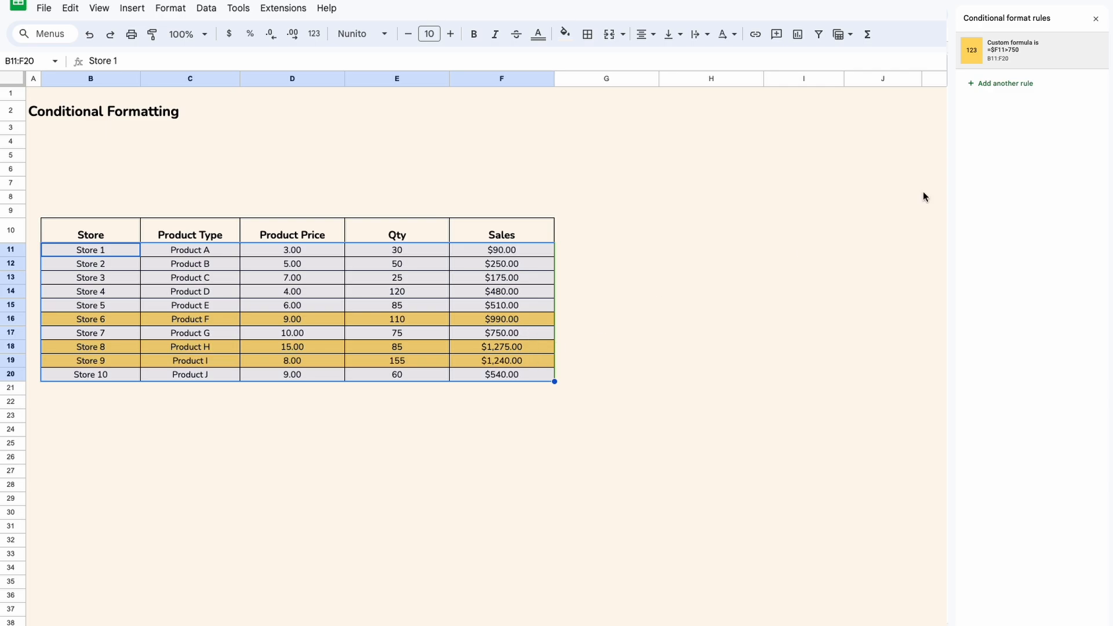
- Add another conditional format rule for B11:F20 with the custom formula =$F11<300
click(1009, 85)
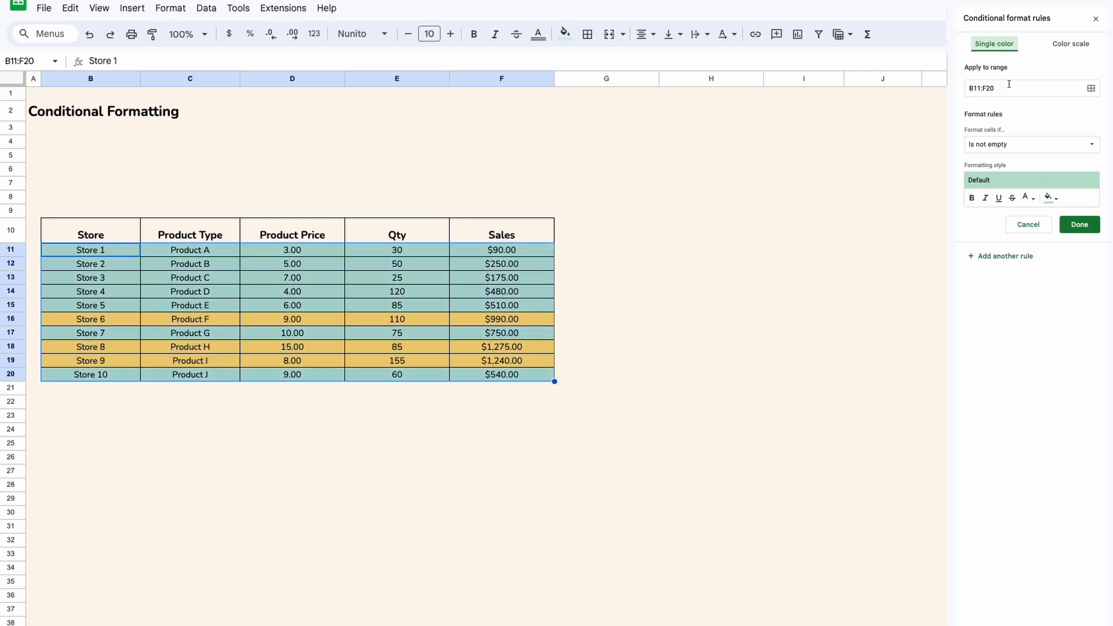
click(1091, 88)
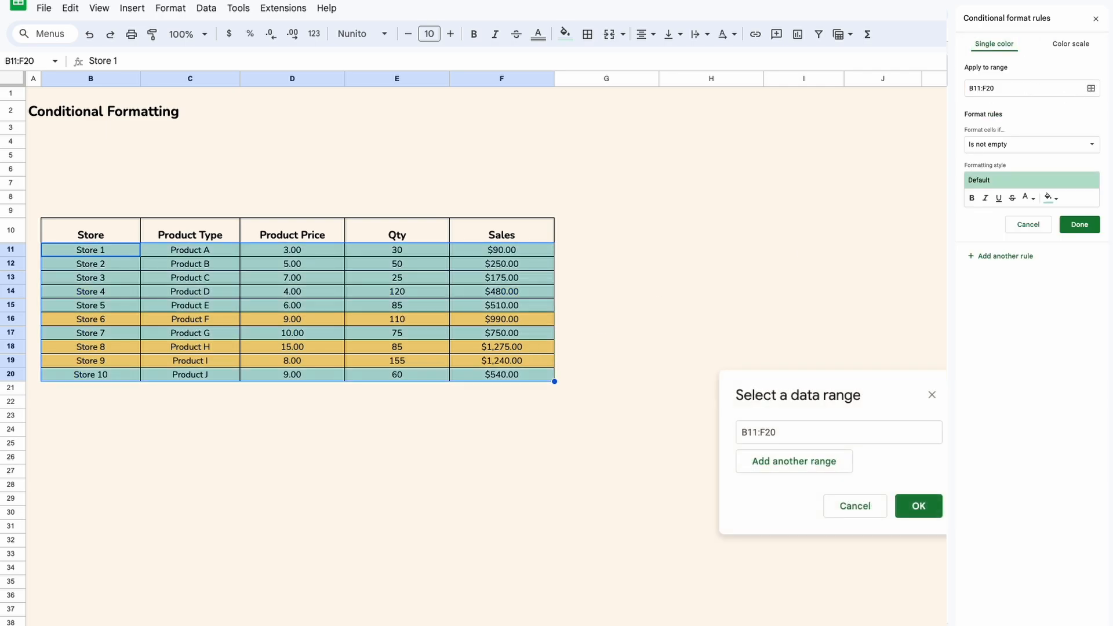
click(918, 505)
click(1042, 148)
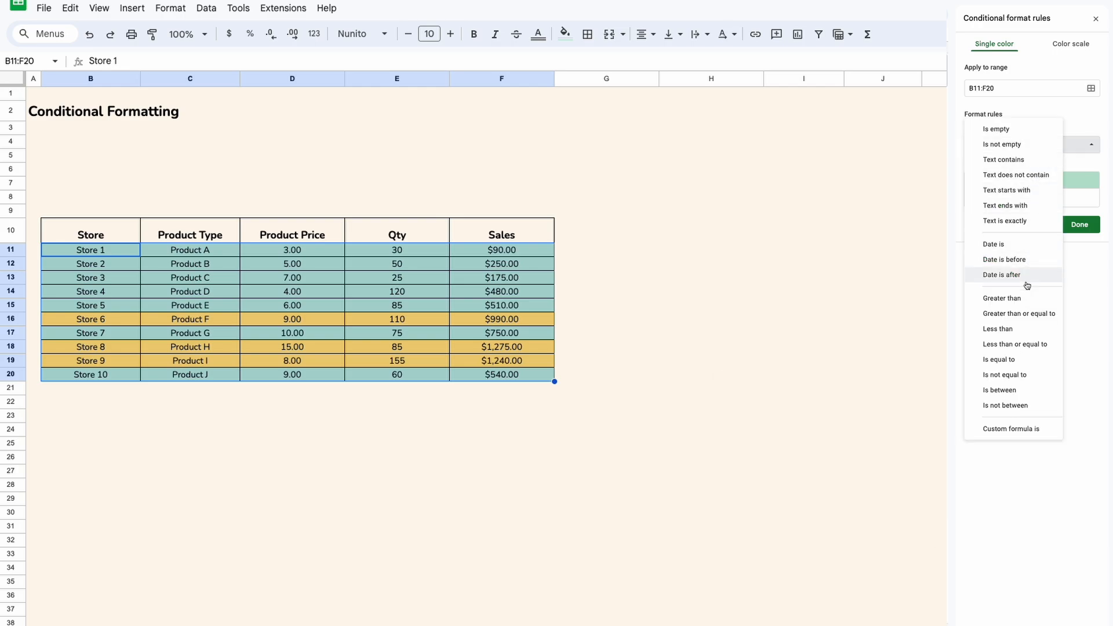
click(1023, 429)
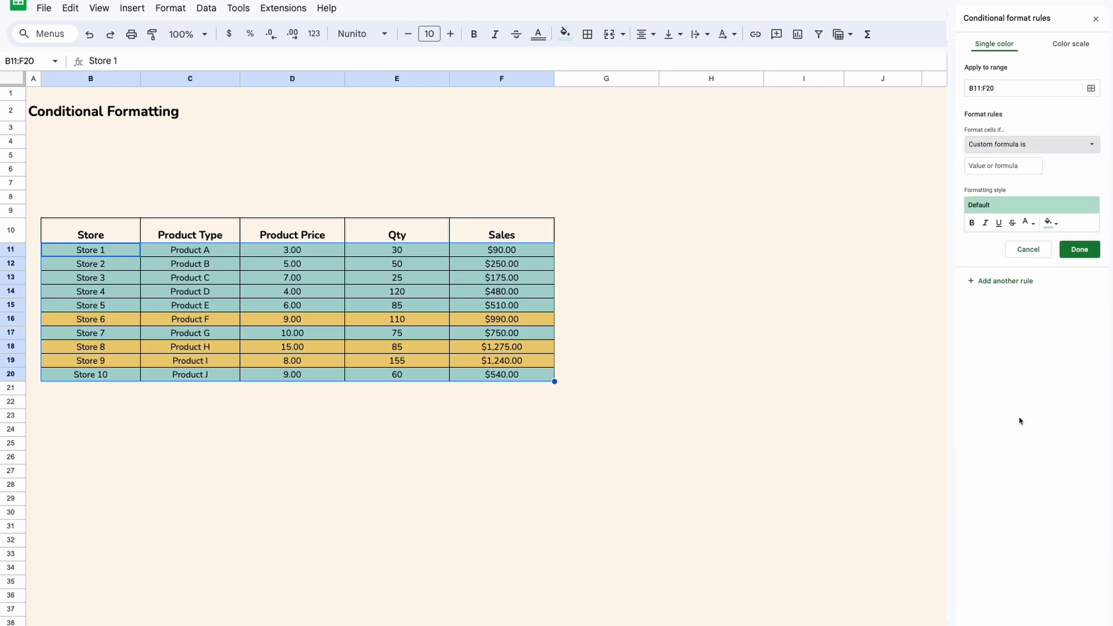
click(992, 167)
text(=)
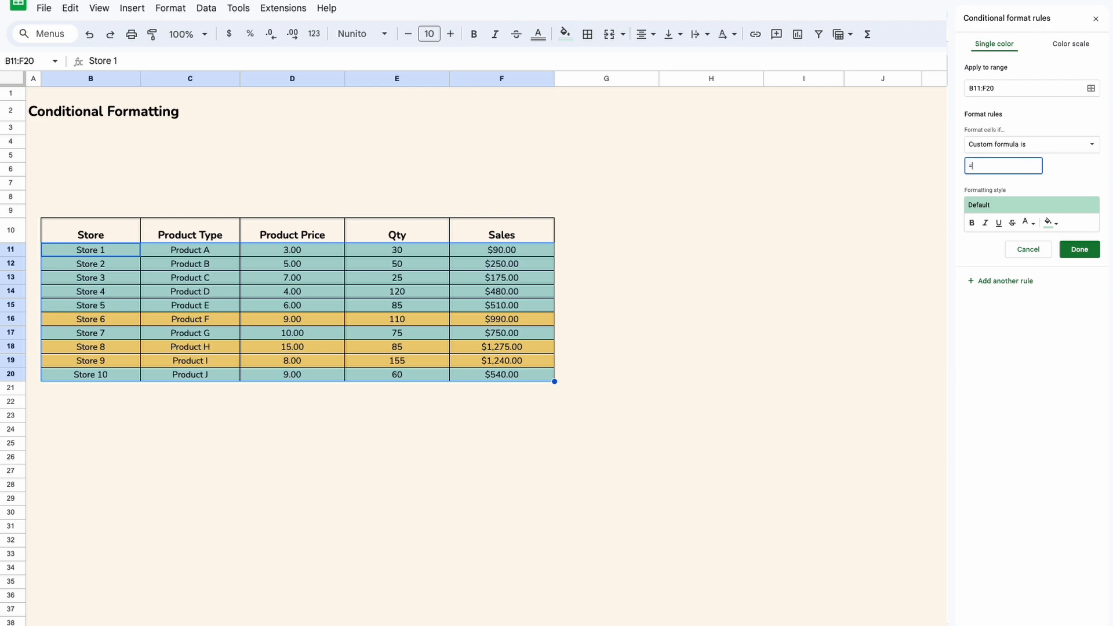
text(F11<300)
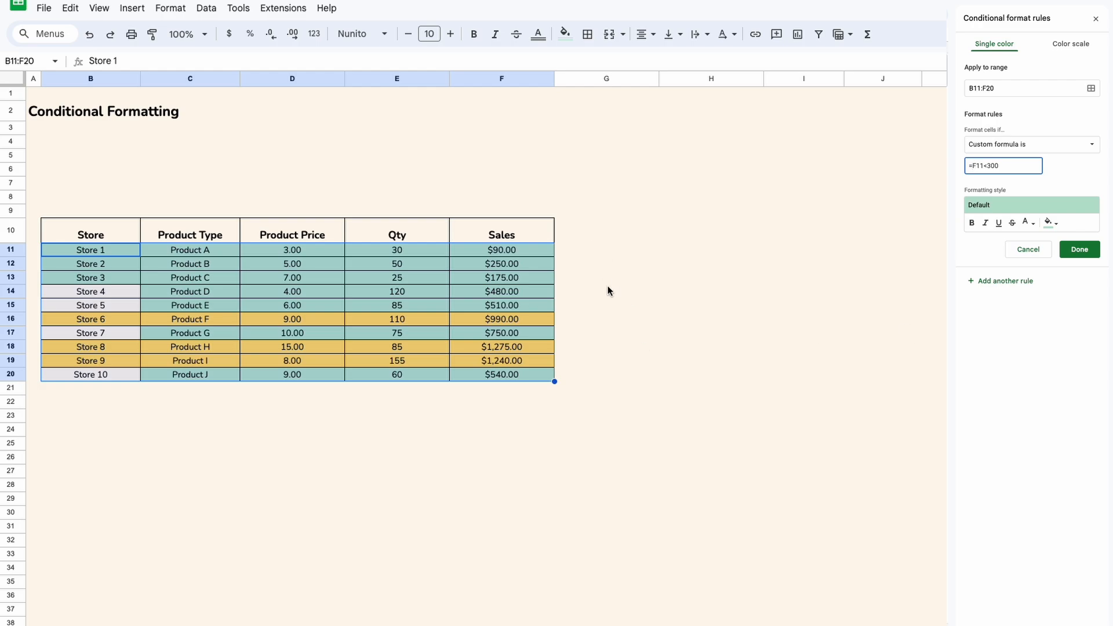
text($)
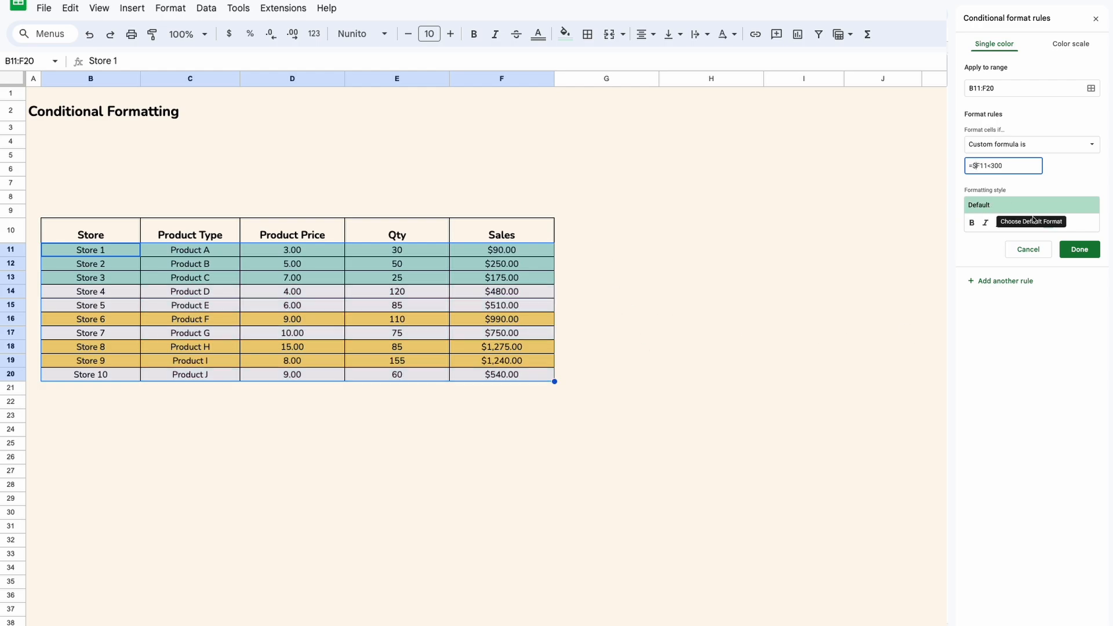
- Give the second custom formula rule a light red fill and save it
click(1050, 222)
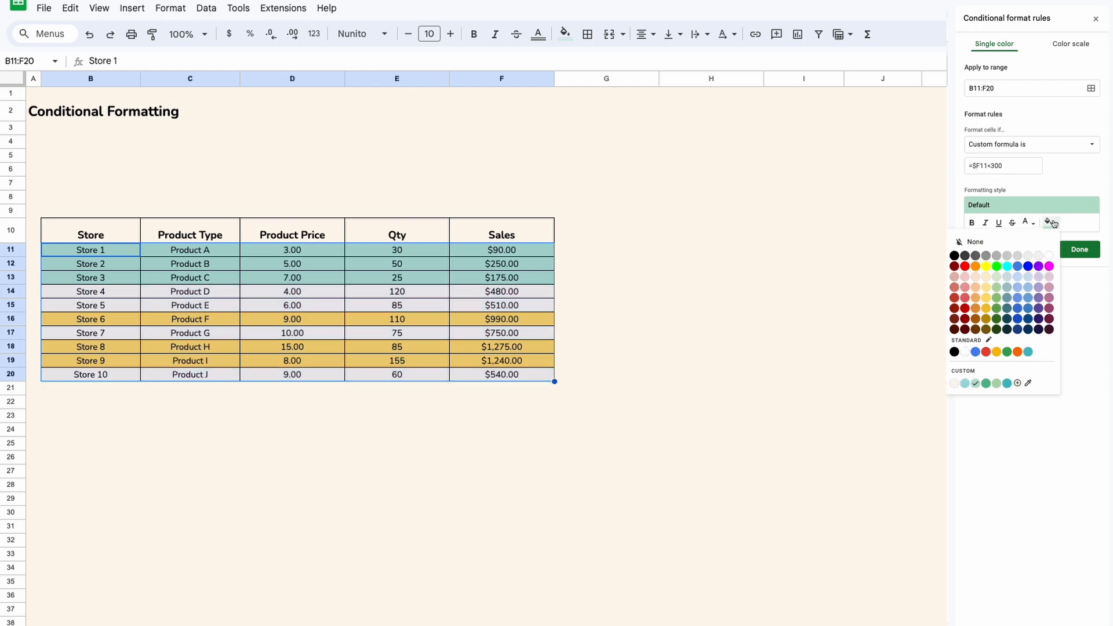
click(965, 287)
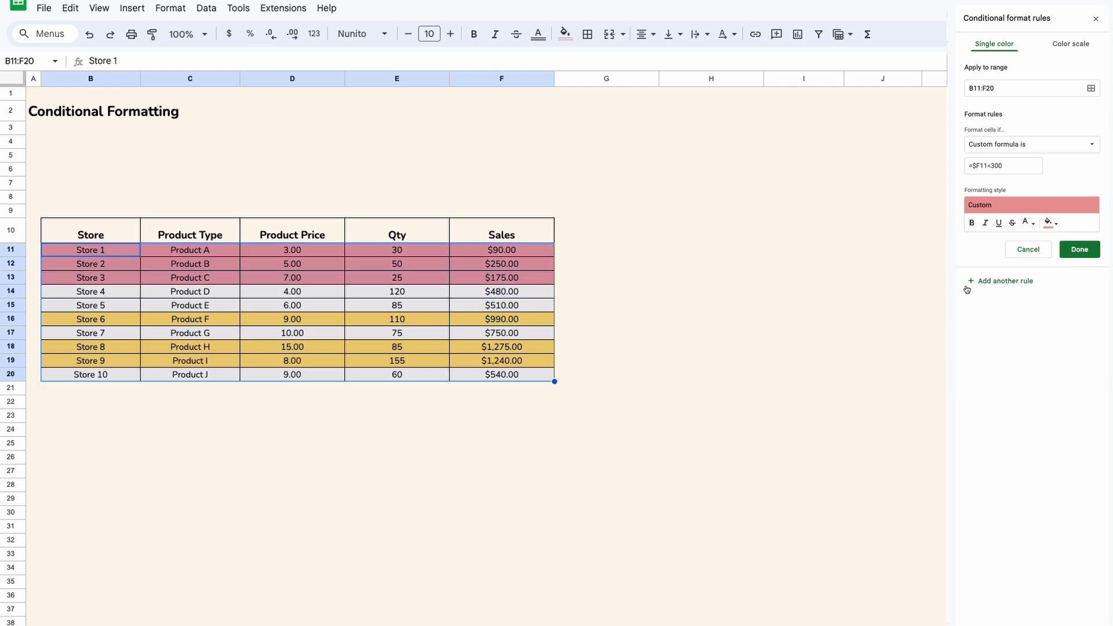
click(1079, 249)
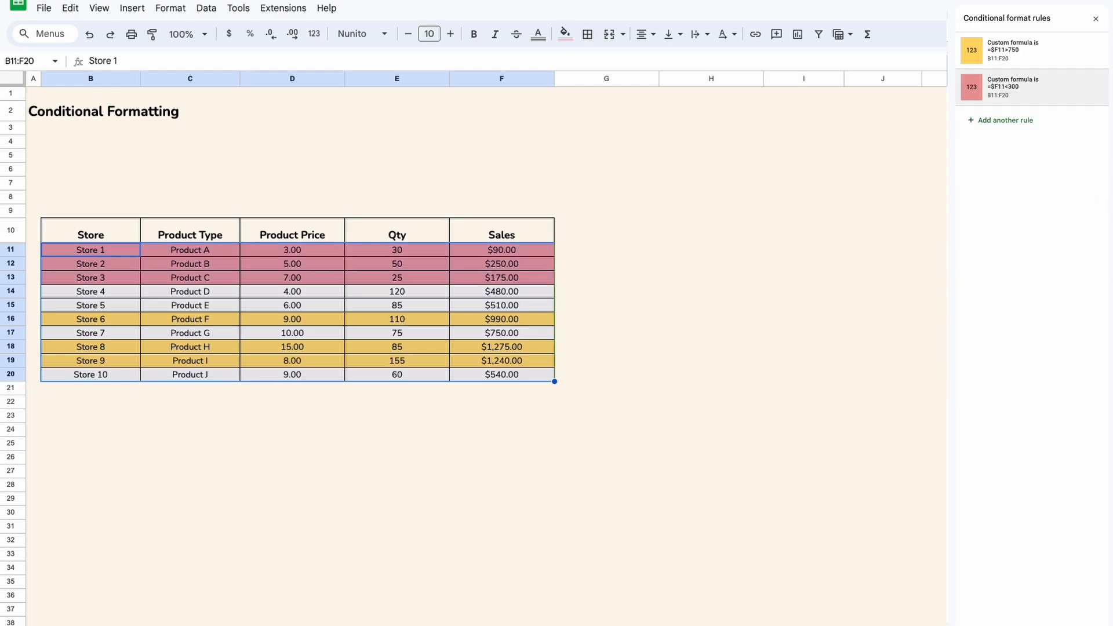
click(934, 415)
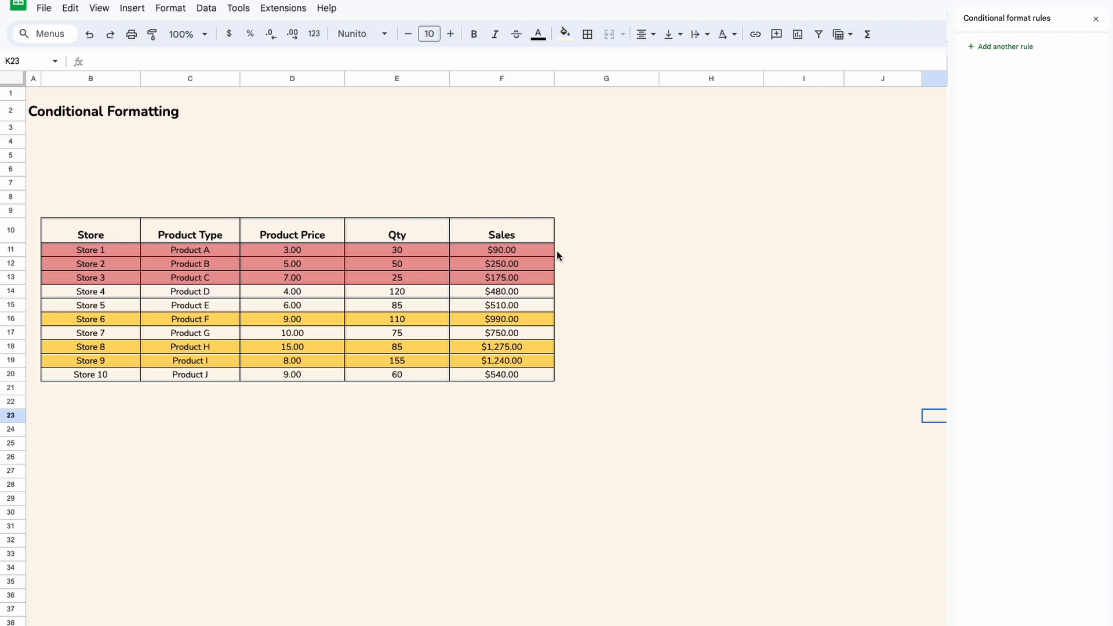
drag(550, 249, 541, 275)
click(587, 268)
key(Left)
drag(427, 250, 423, 374)
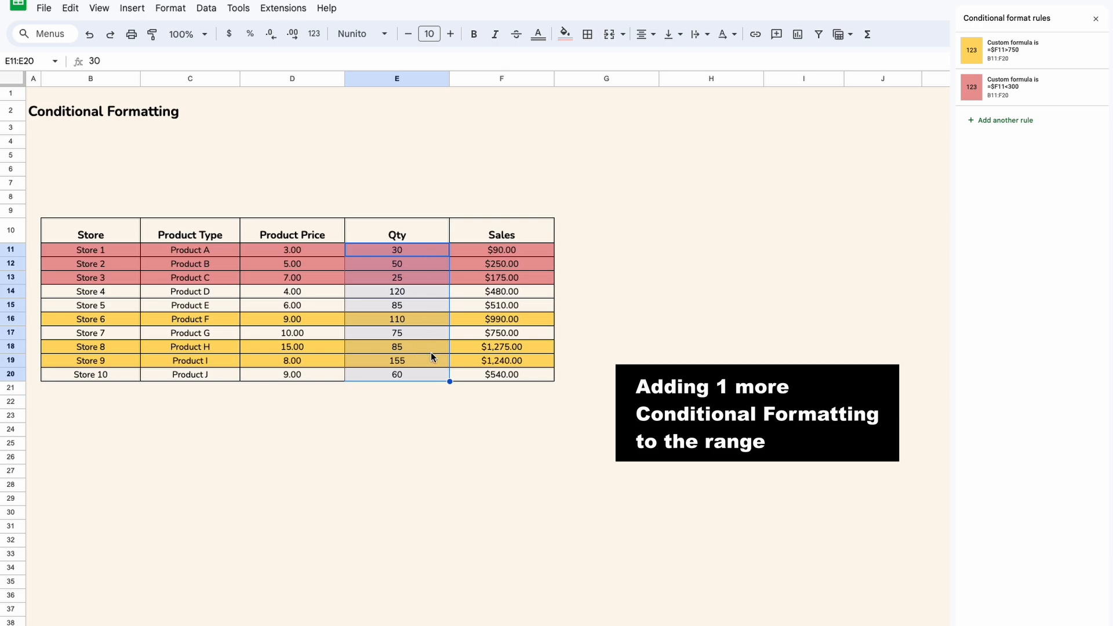
click(588, 254)
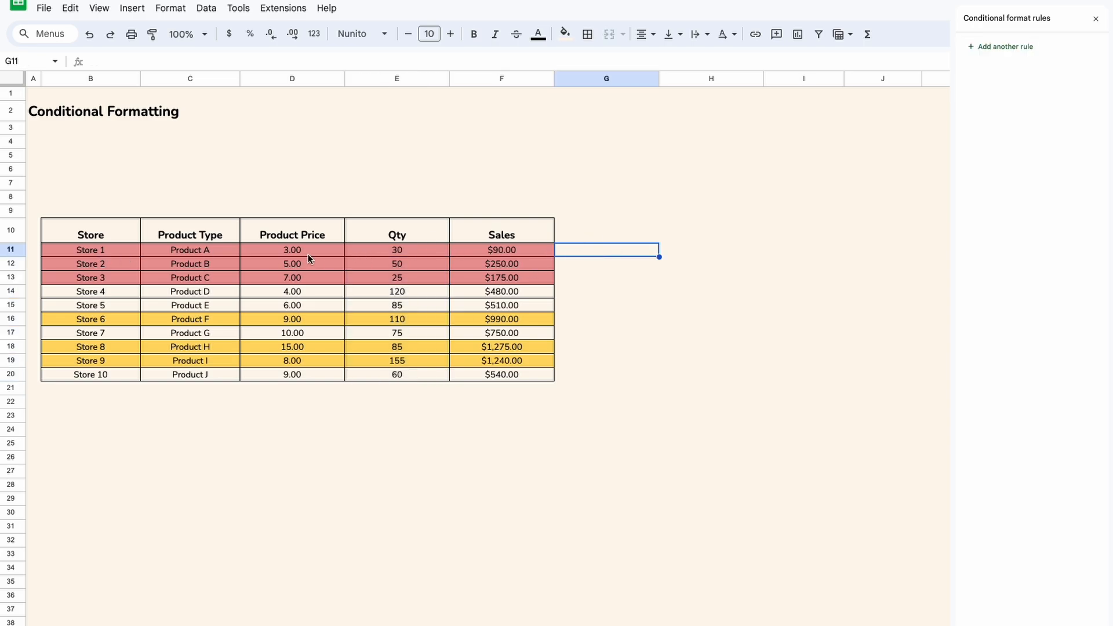
- Add a conditional format rule for the Qty values E11:E20 with the condition Greater than or equal to 100
drag(425, 254, 416, 377)
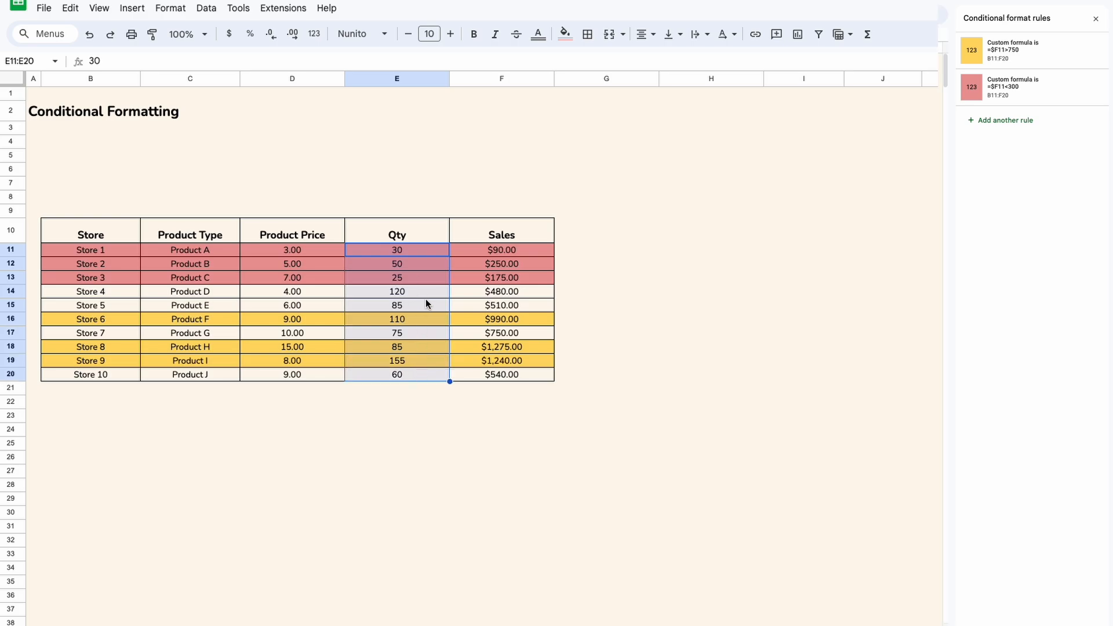
click(1029, 121)
click(1091, 89)
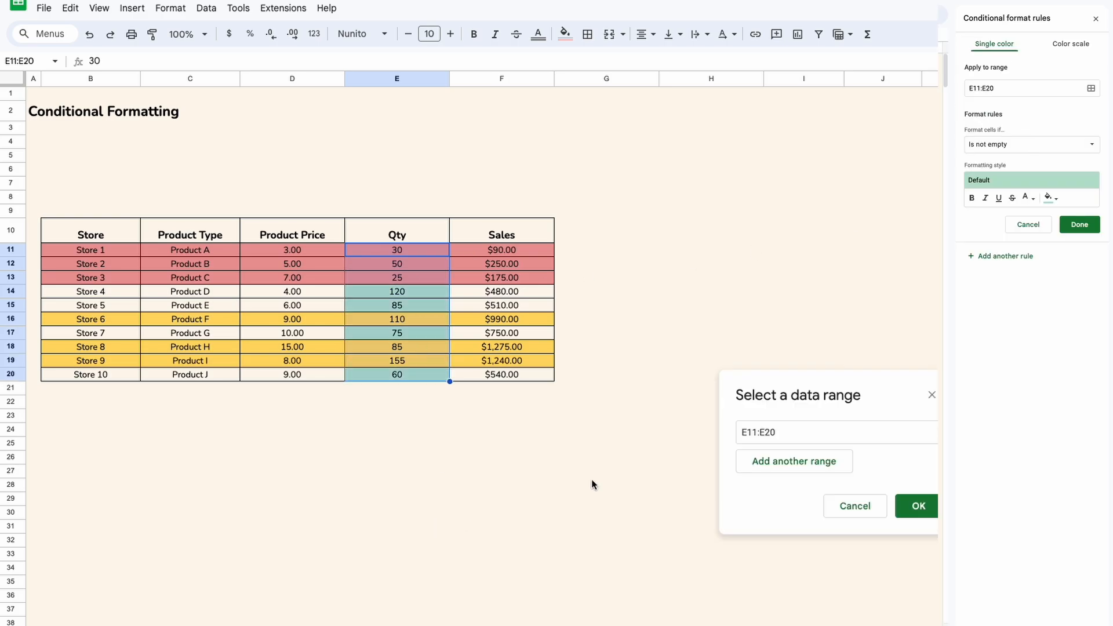
click(922, 506)
click(1011, 146)
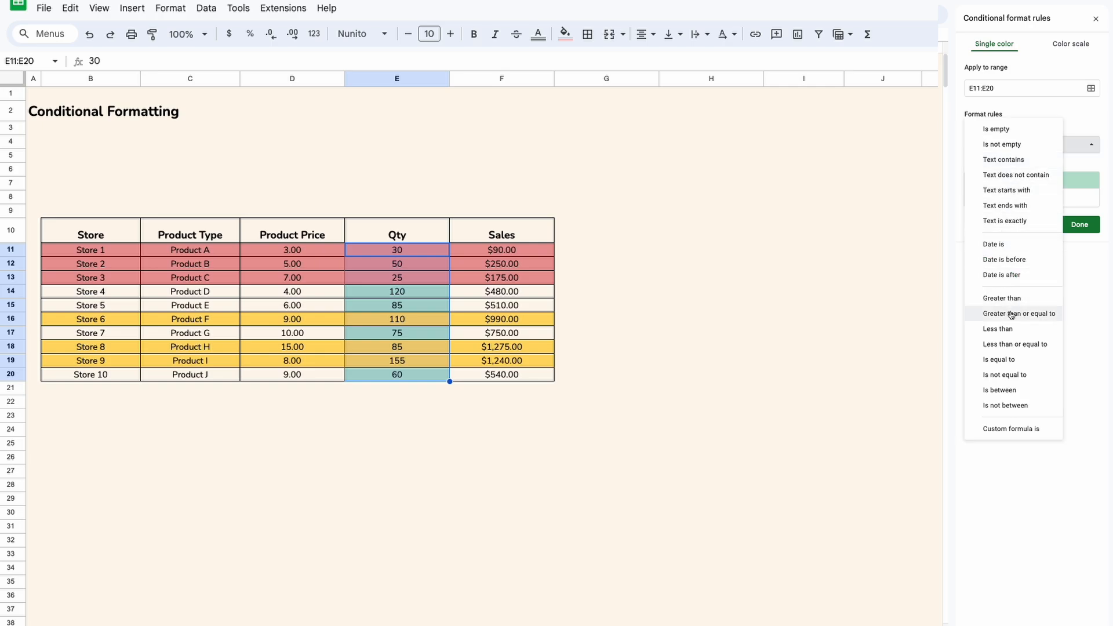
click(1012, 313)
click(1017, 167)
text(100)
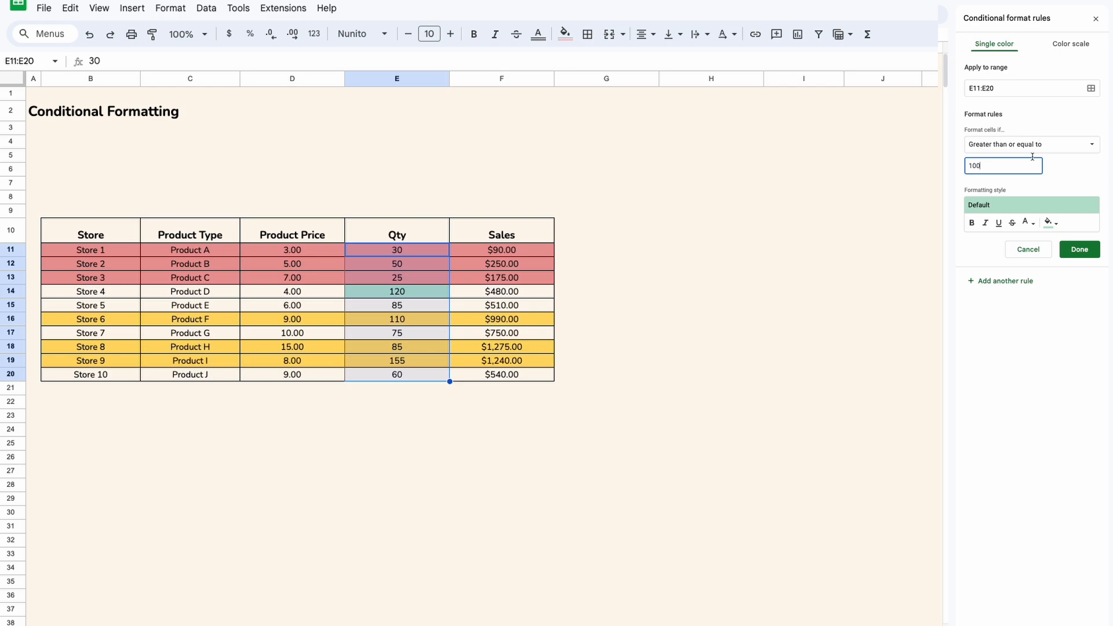
- Give the Qty rule a bright green fill, save it, and check the rules on Store 4's Qty cell
click(1049, 222)
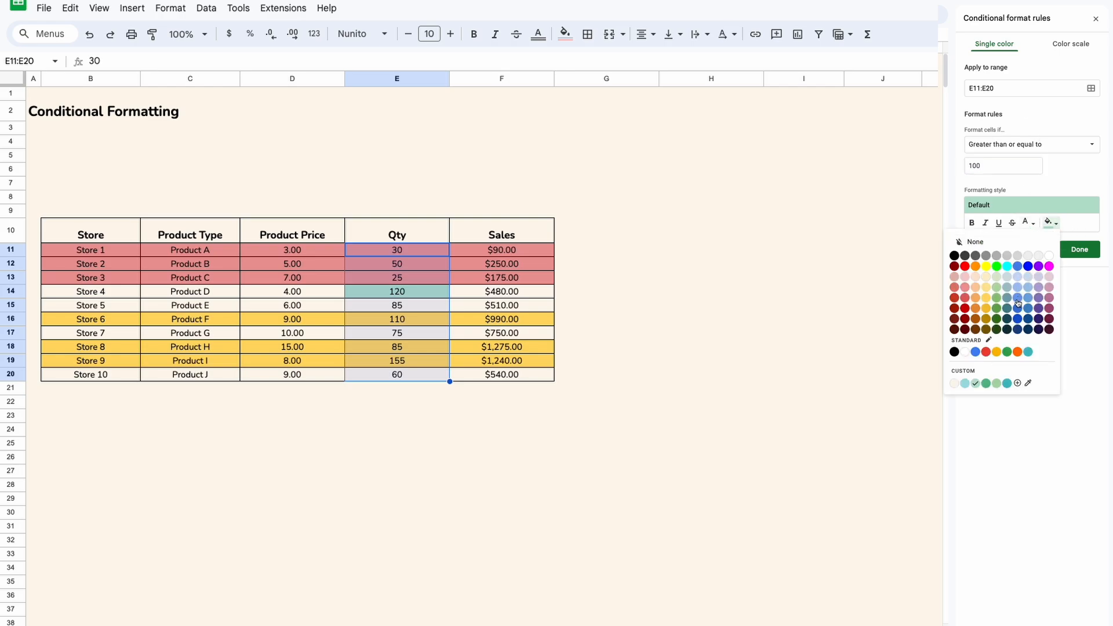
click(996, 268)
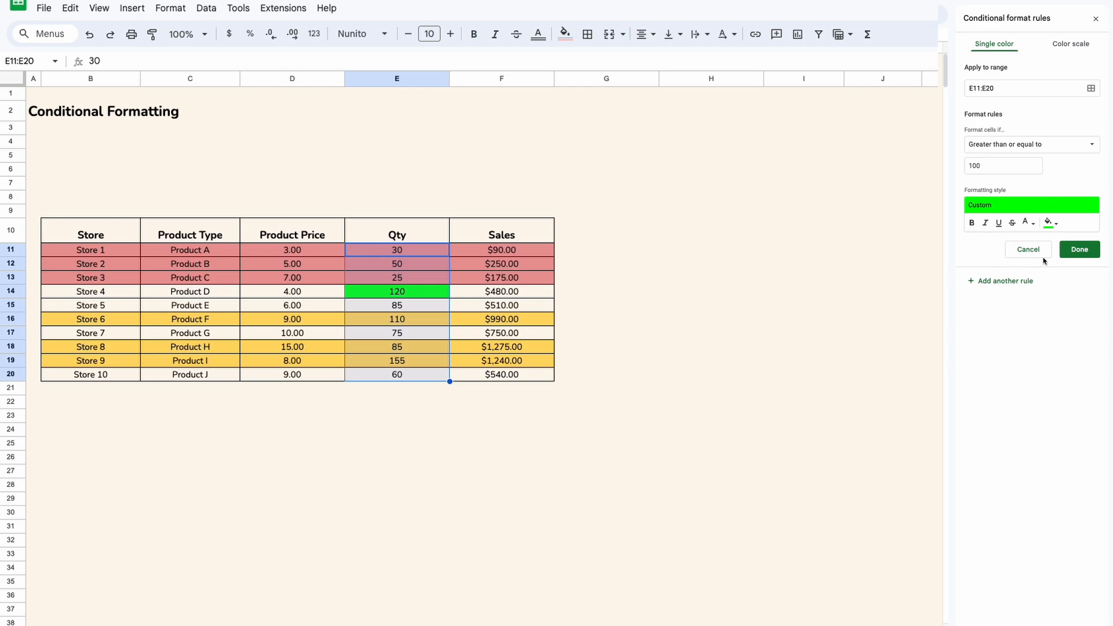
click(1074, 250)
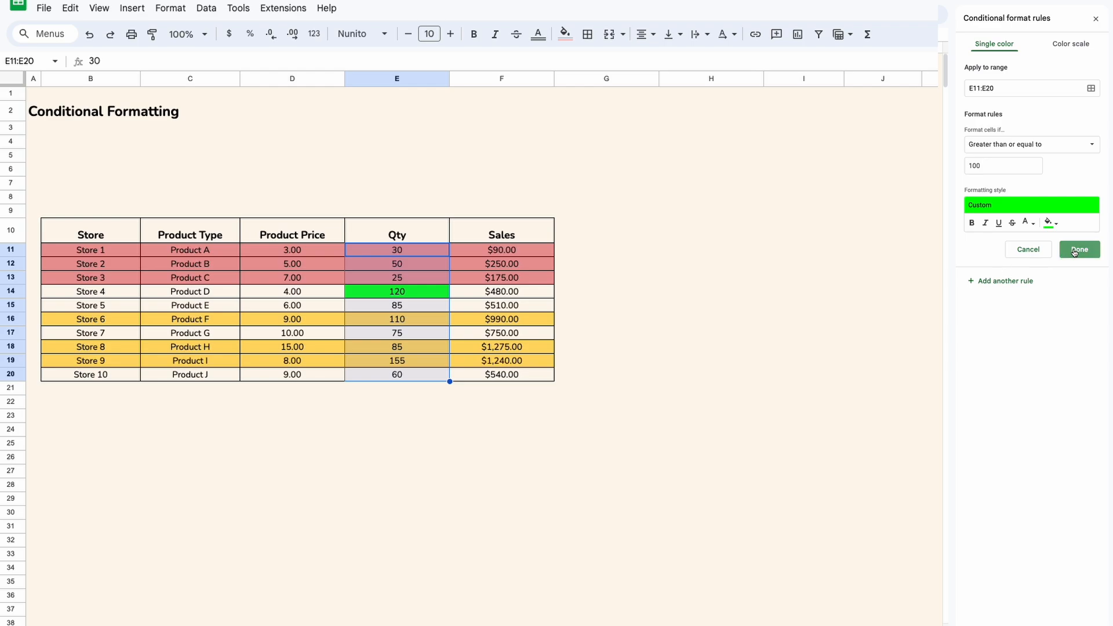
click(640, 332)
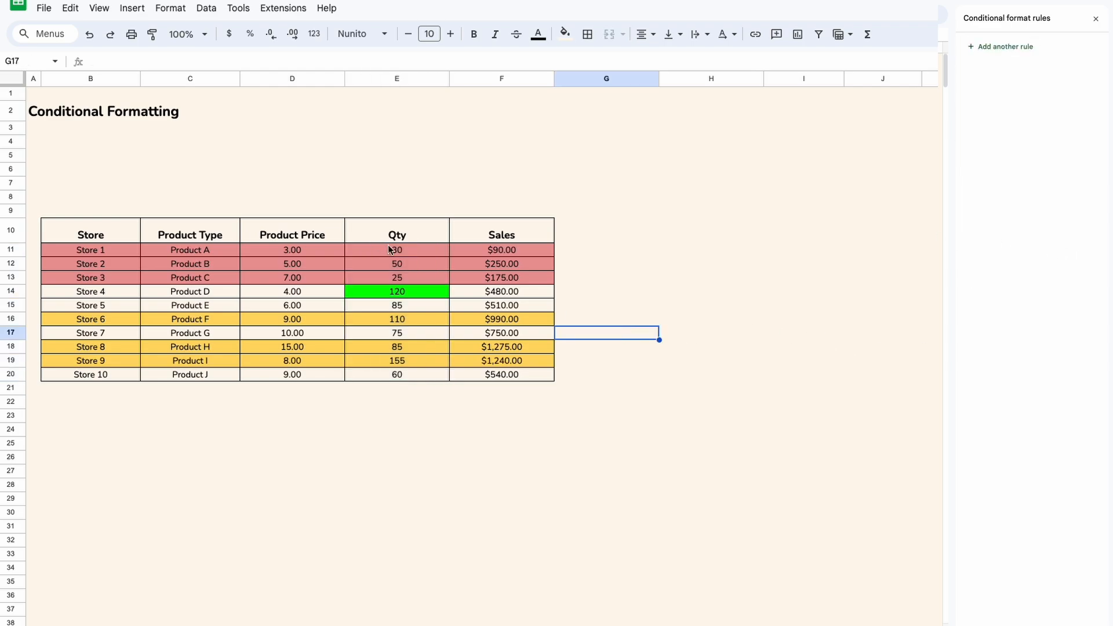
click(443, 294)
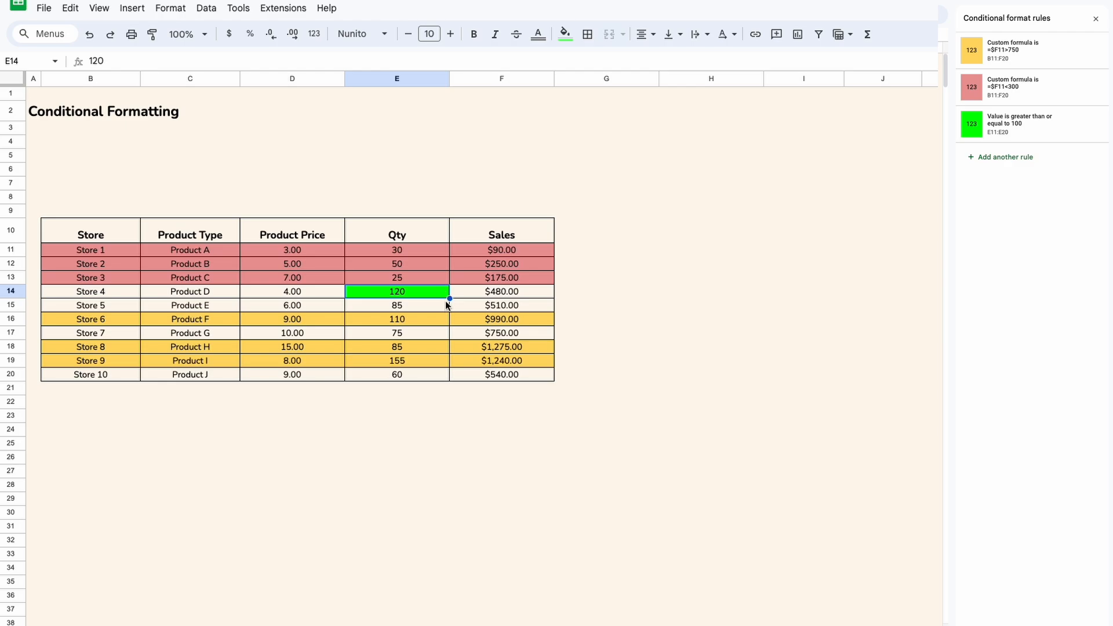
- Move the Qty greater-than-or-equal-to-100 rule above both custom formula rules, and check the Qty cells of Stores 4, 6 and 9
click(439, 325)
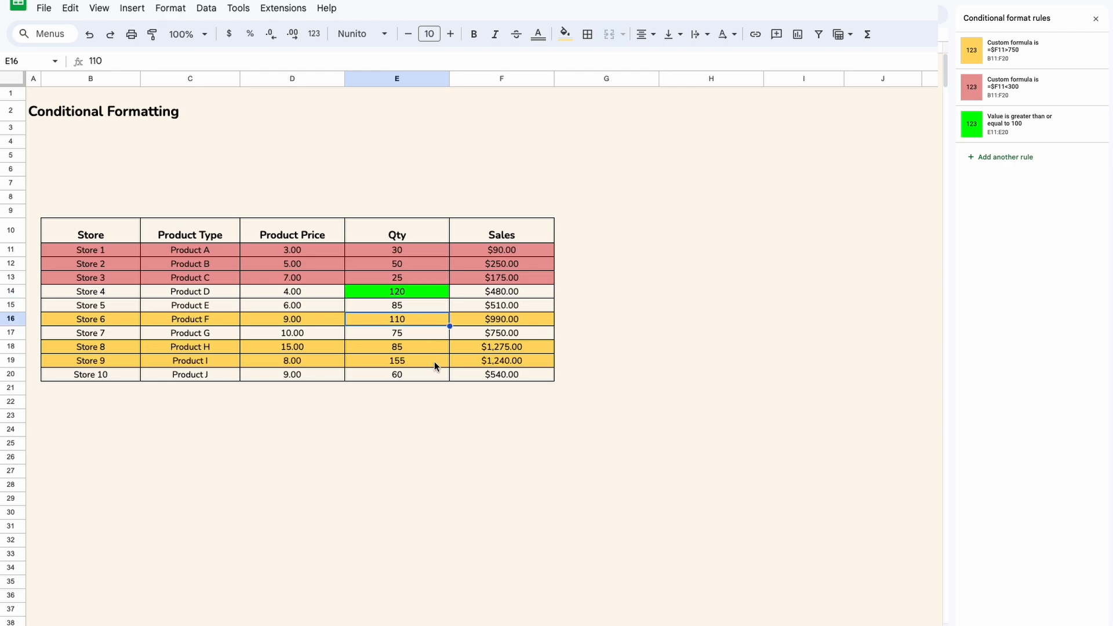
ctrl+click(434, 361)
click(430, 355)
click(436, 291)
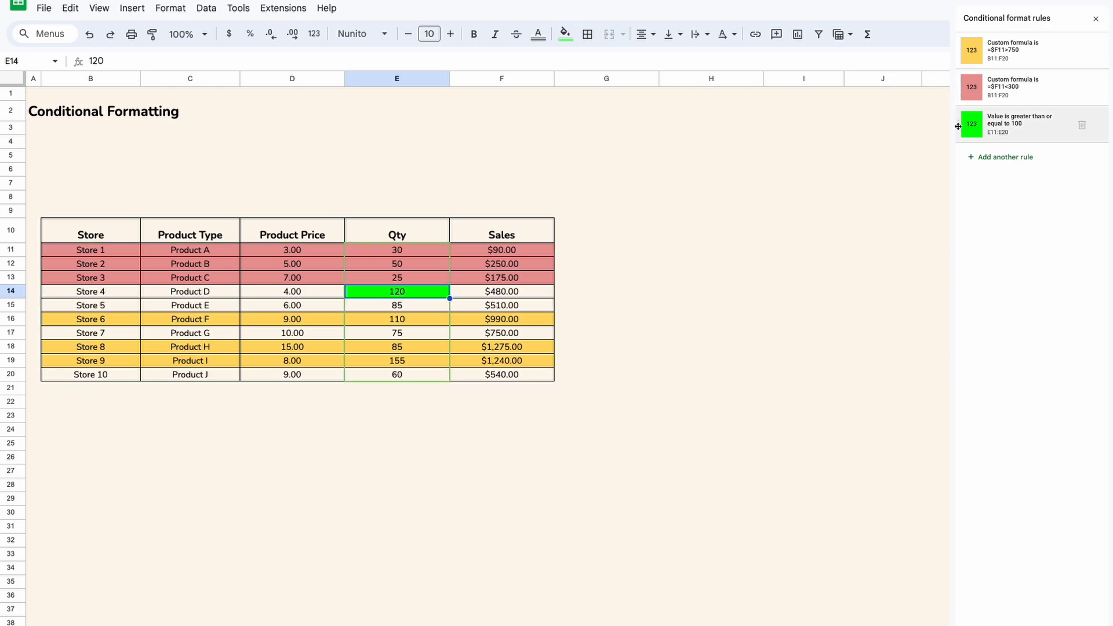
drag(958, 126, 951, 63)
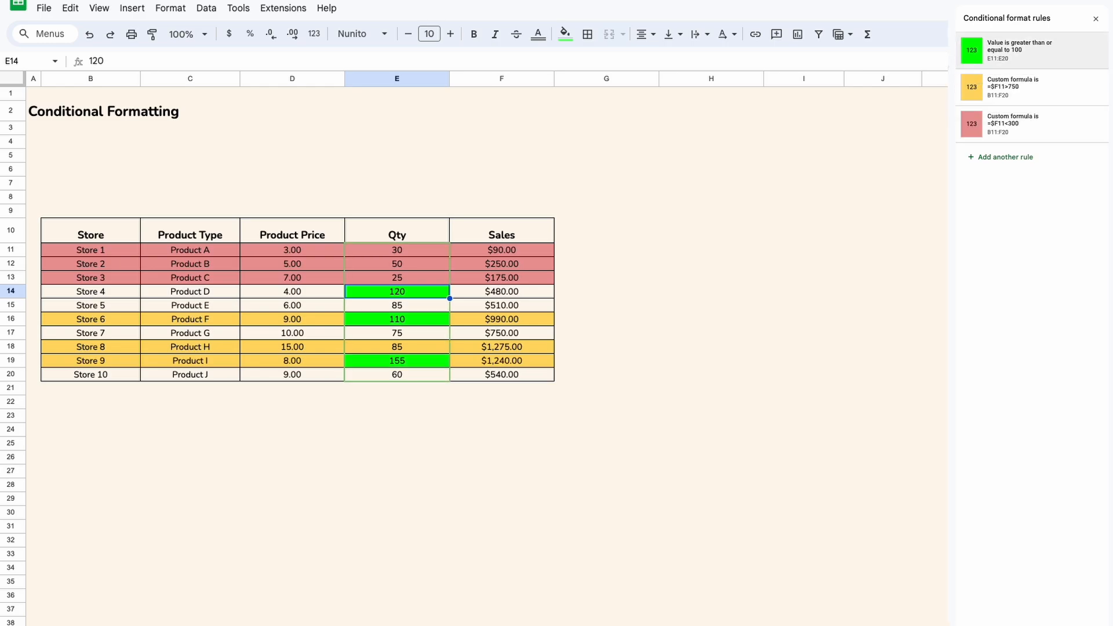
click(707, 339)
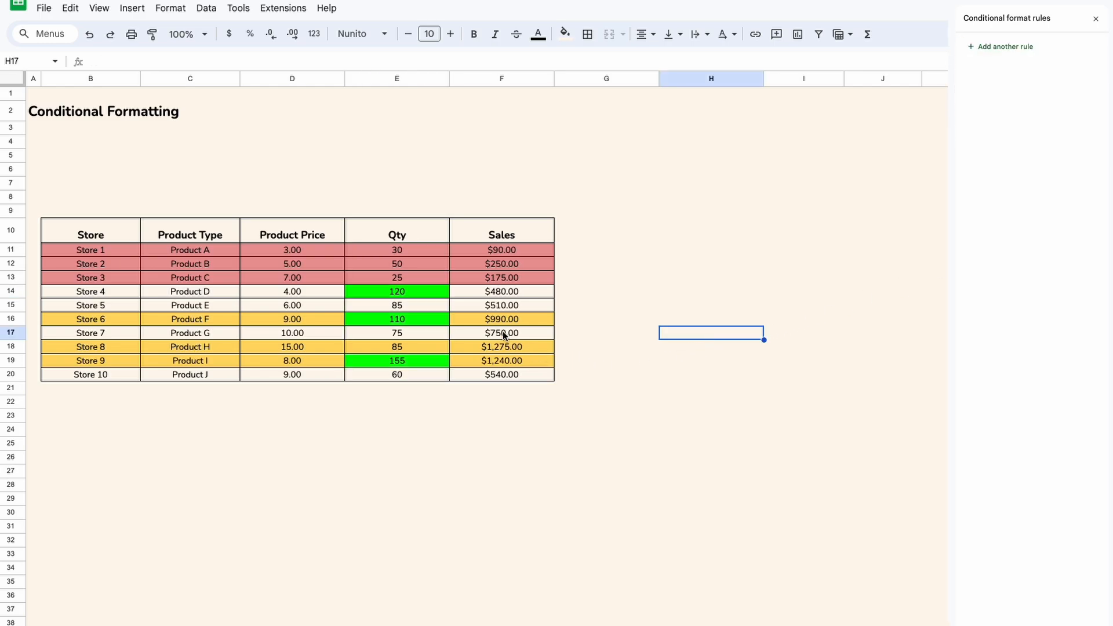
click(399, 292)
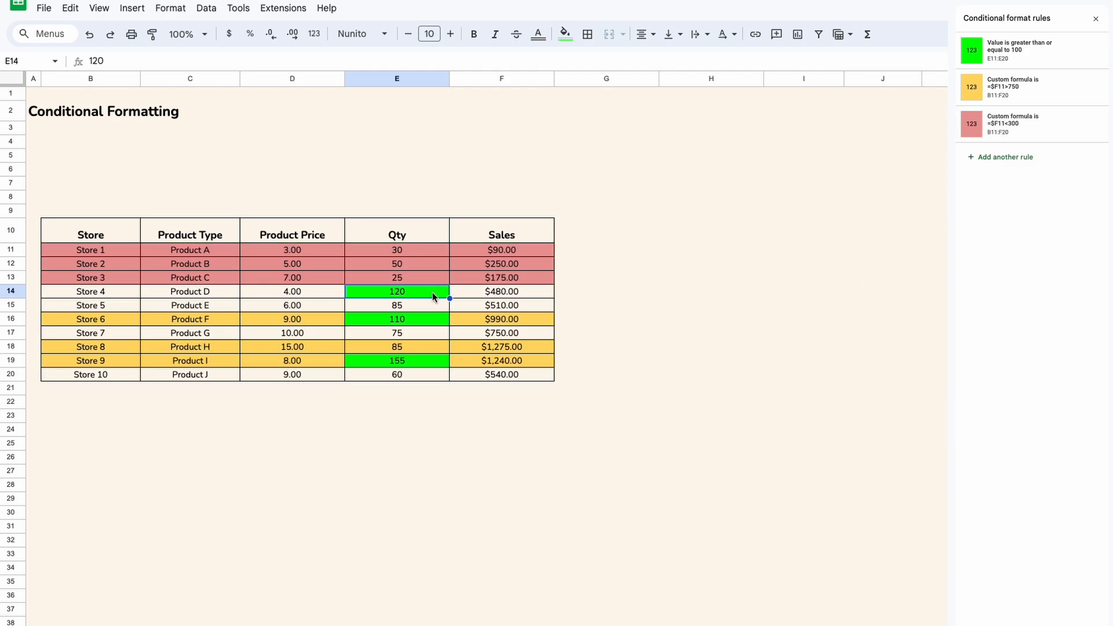
click(426, 321)
click(425, 360)
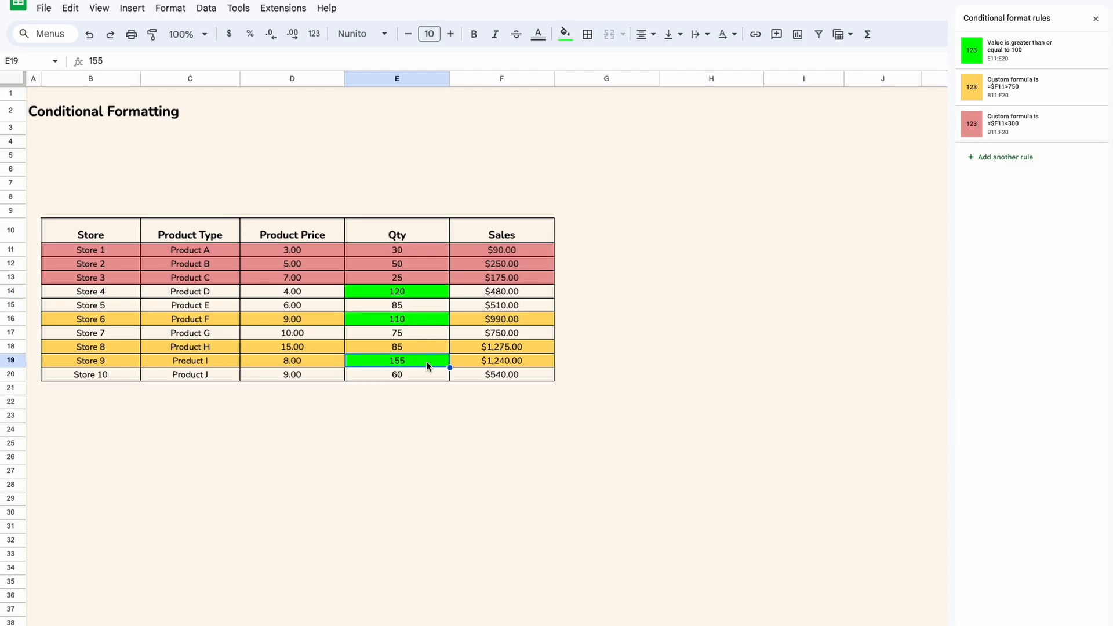
click(430, 318)
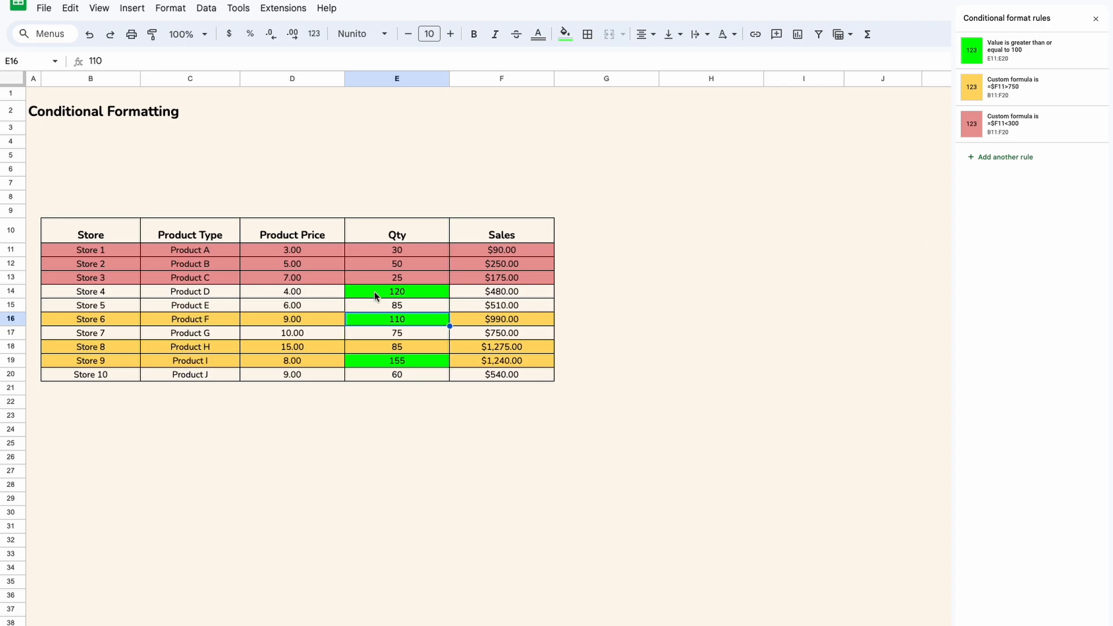
click(488, 281)
- Add a conditional format rule for the store names B11:B20 with the condition Text is exactly Store 4
drag(105, 249, 91, 375)
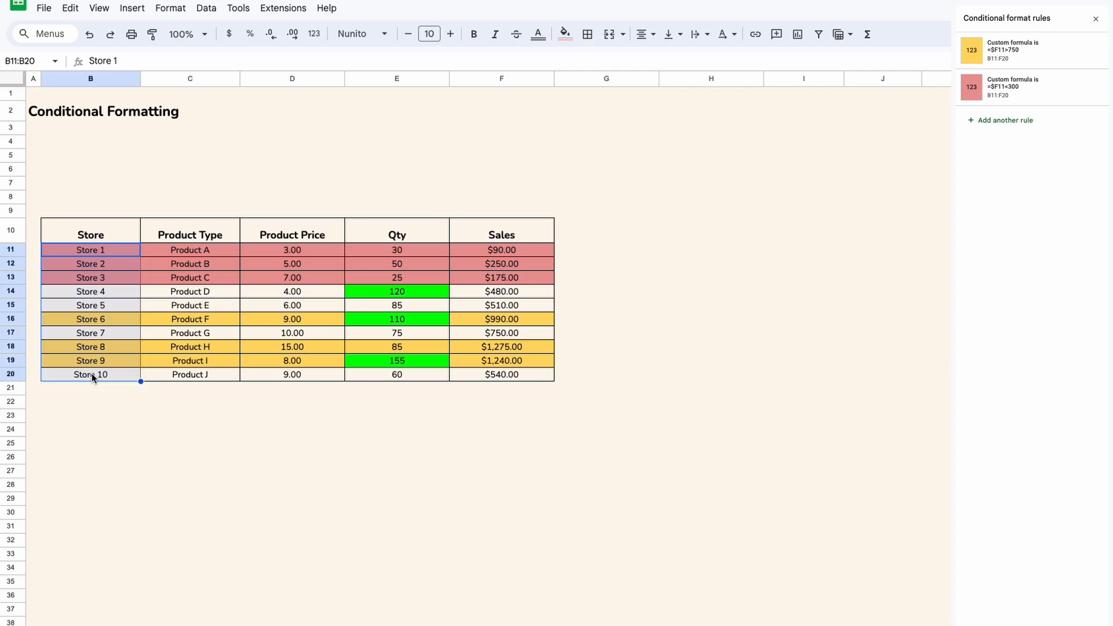
click(1010, 121)
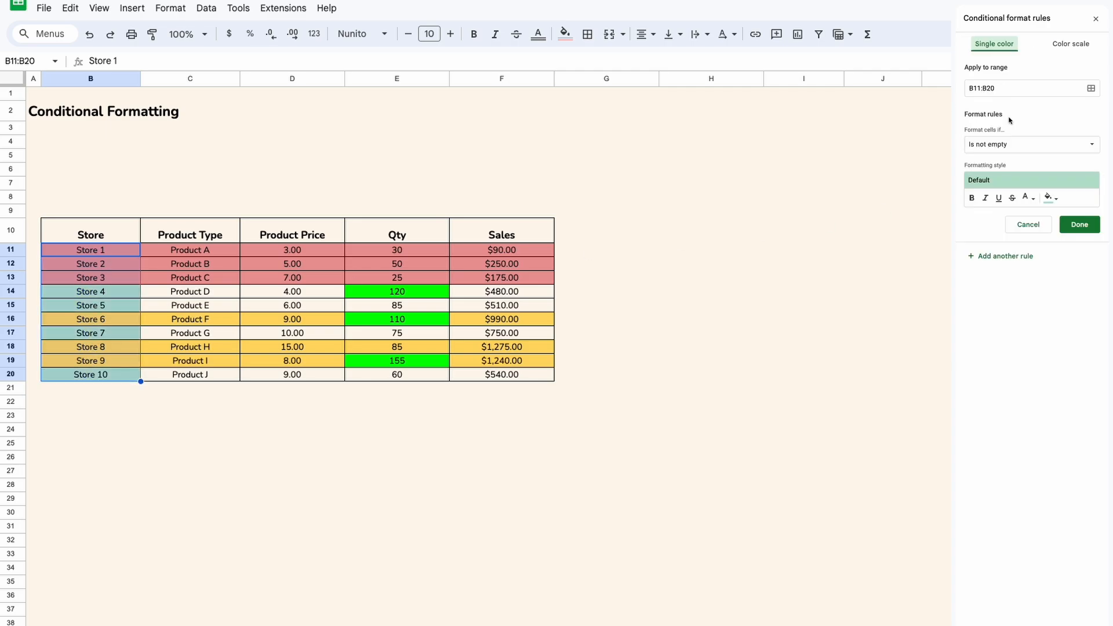
click(1090, 90)
click(920, 506)
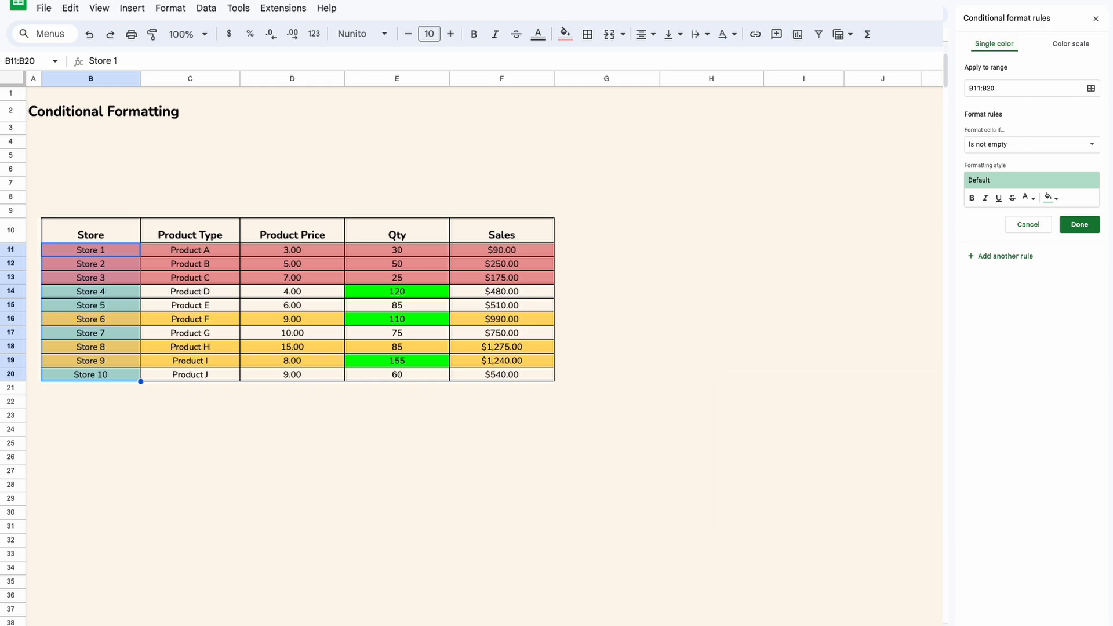
click(996, 145)
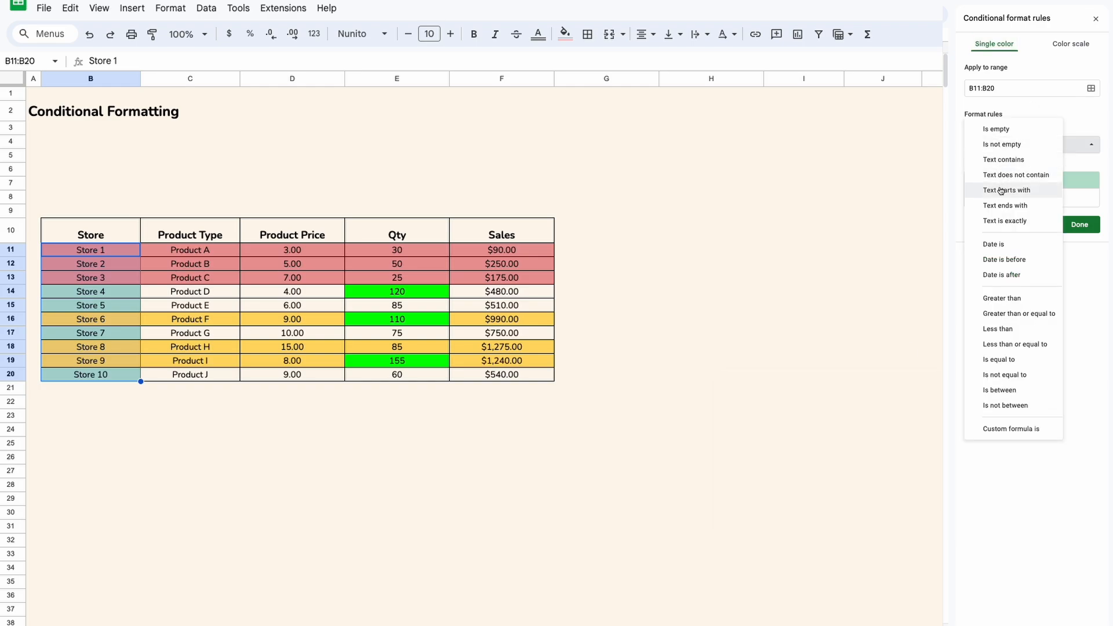
click(997, 221)
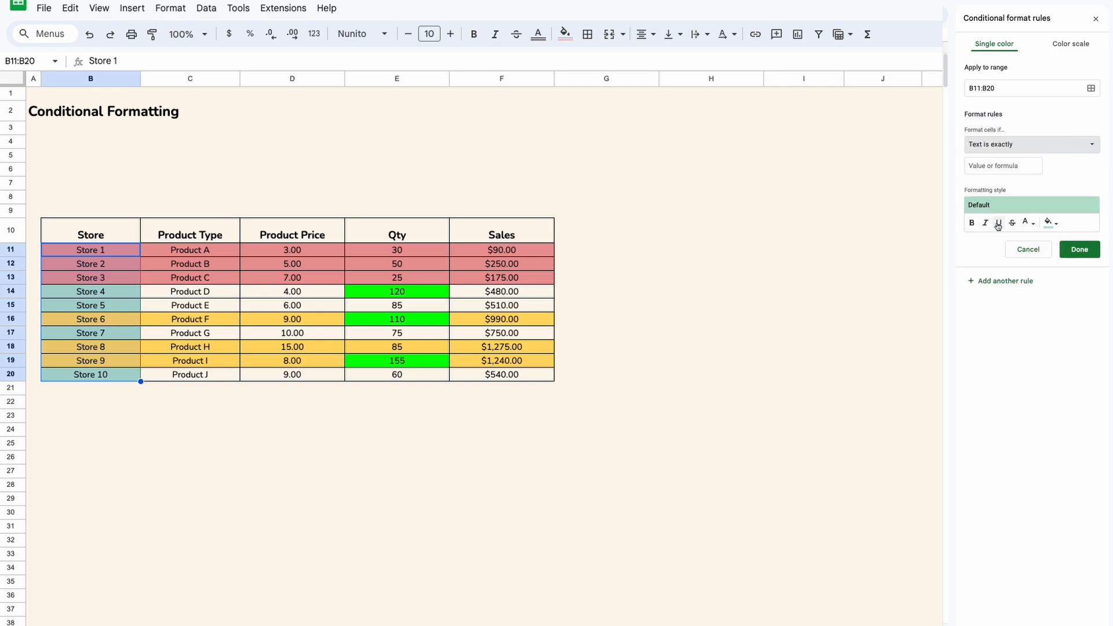
click(1009, 166)
text(Store 4)
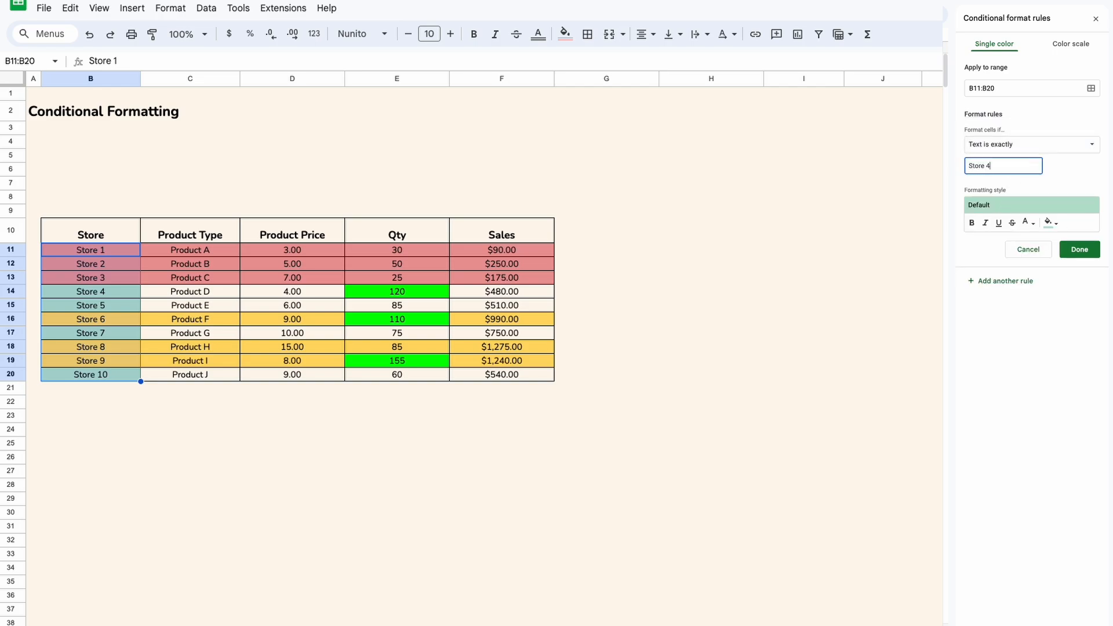
- Give the Store 4 text rule a magenta fill and save it
click(1057, 226)
click(1052, 261)
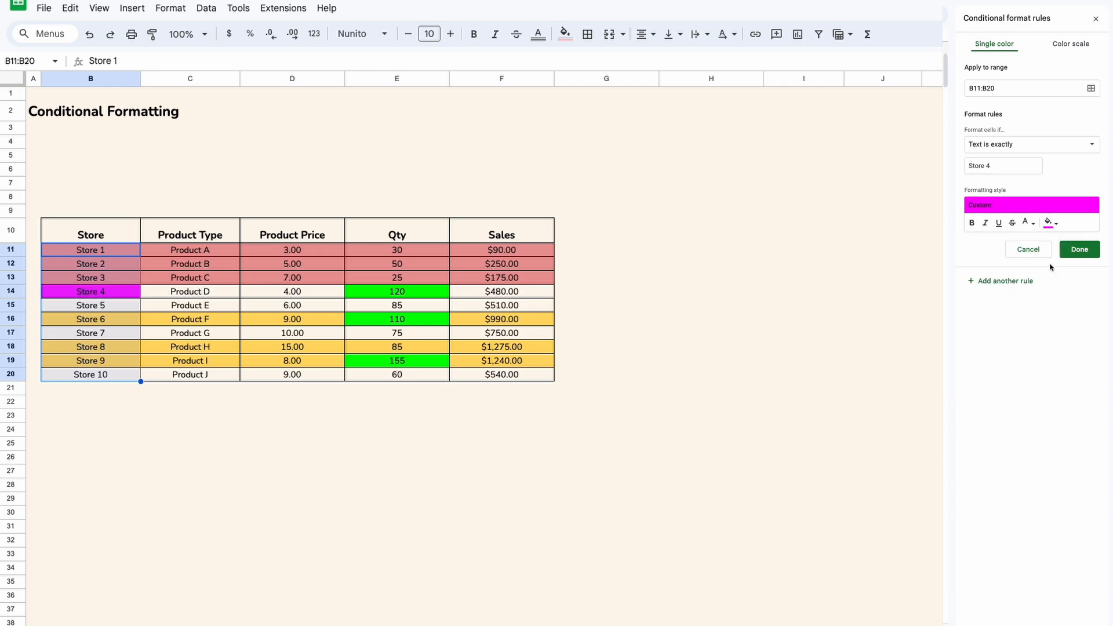
click(1079, 253)
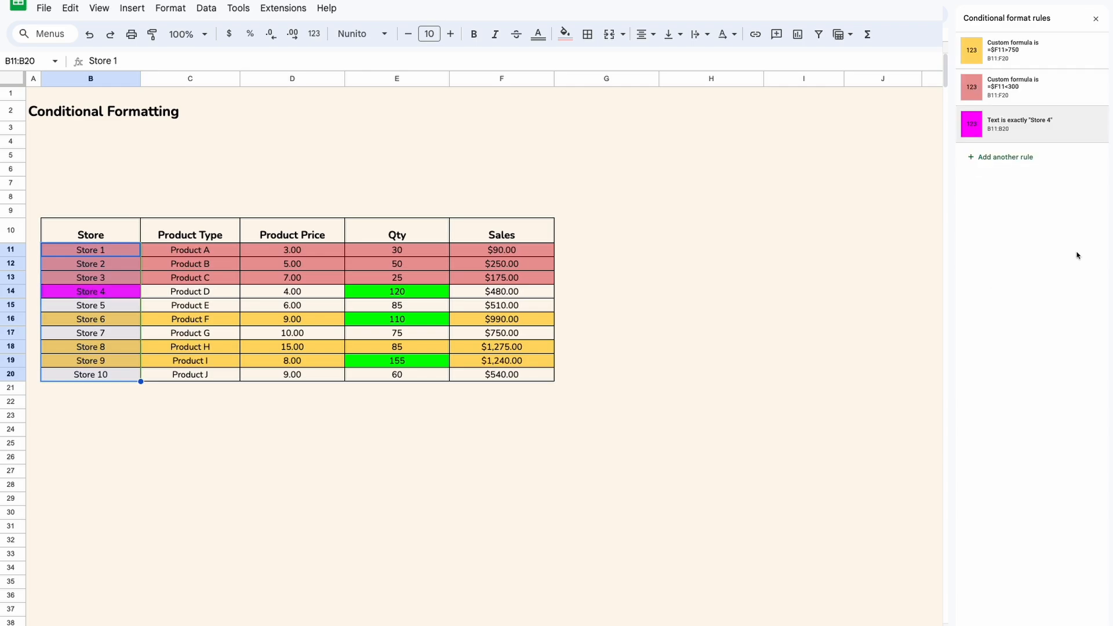
- Move the Store 4 text rule above both custom formula rules, and review its settings without changing them
click(120, 292)
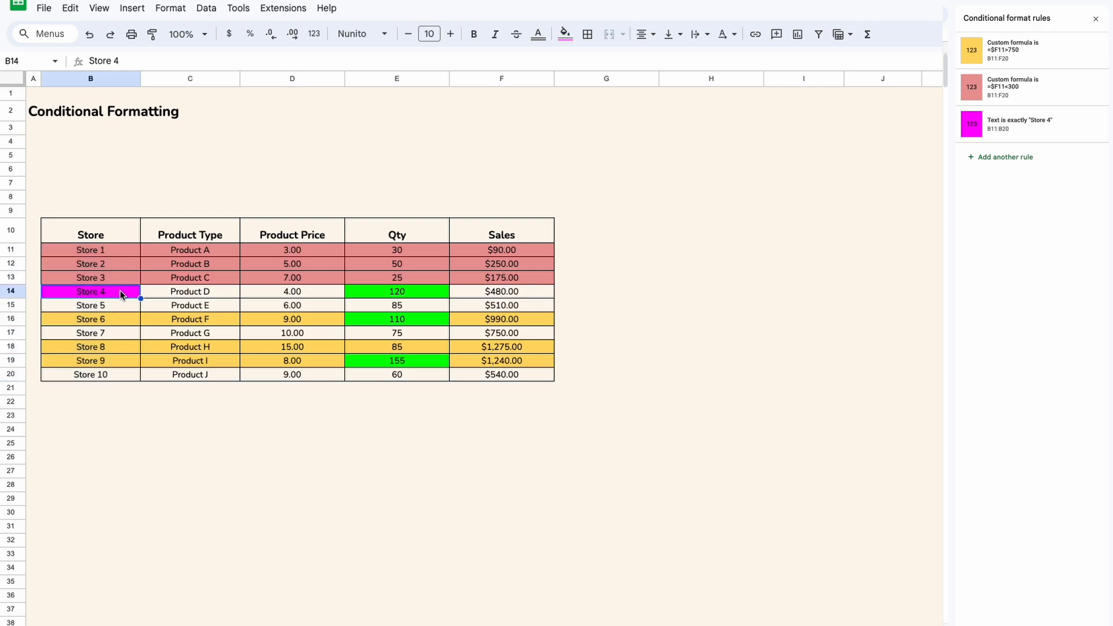
drag(962, 122, 964, 55)
click(168, 292)
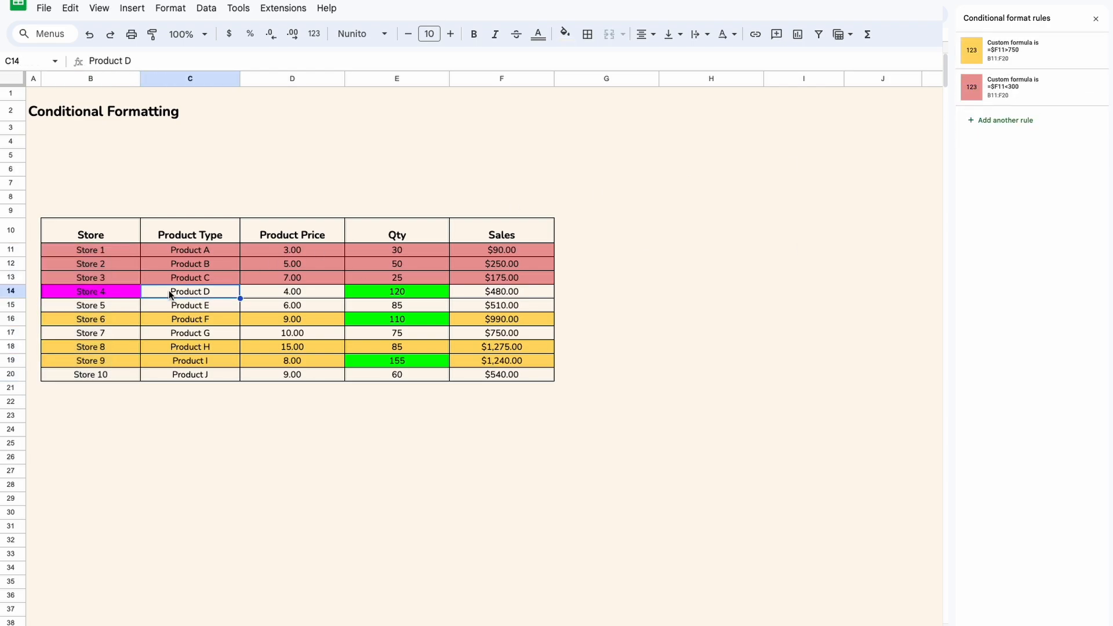
click(132, 293)
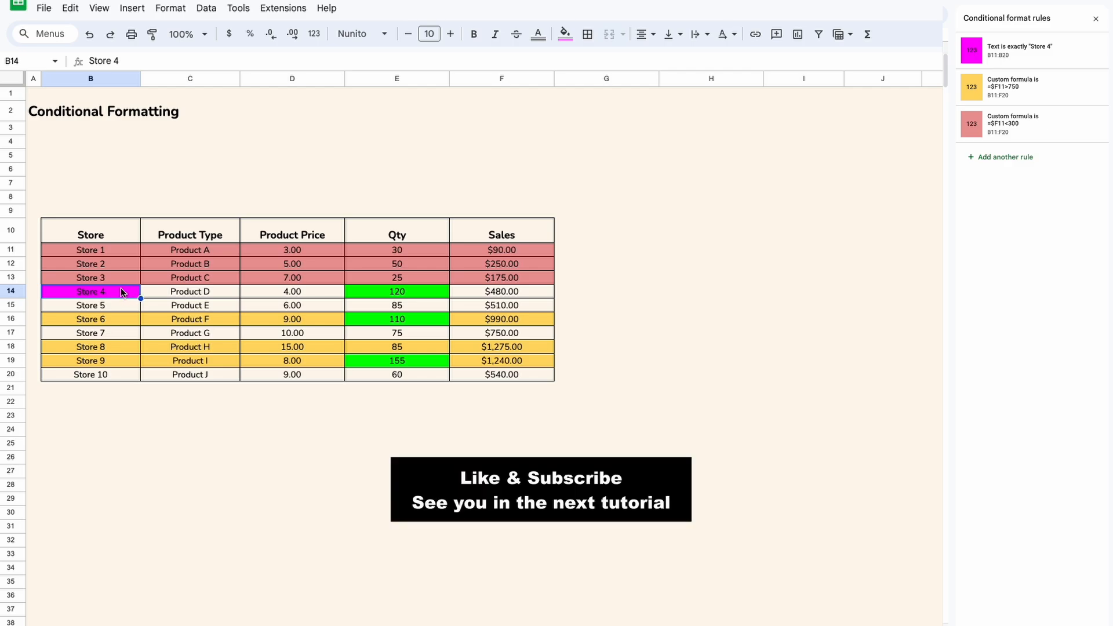
click(1051, 56)
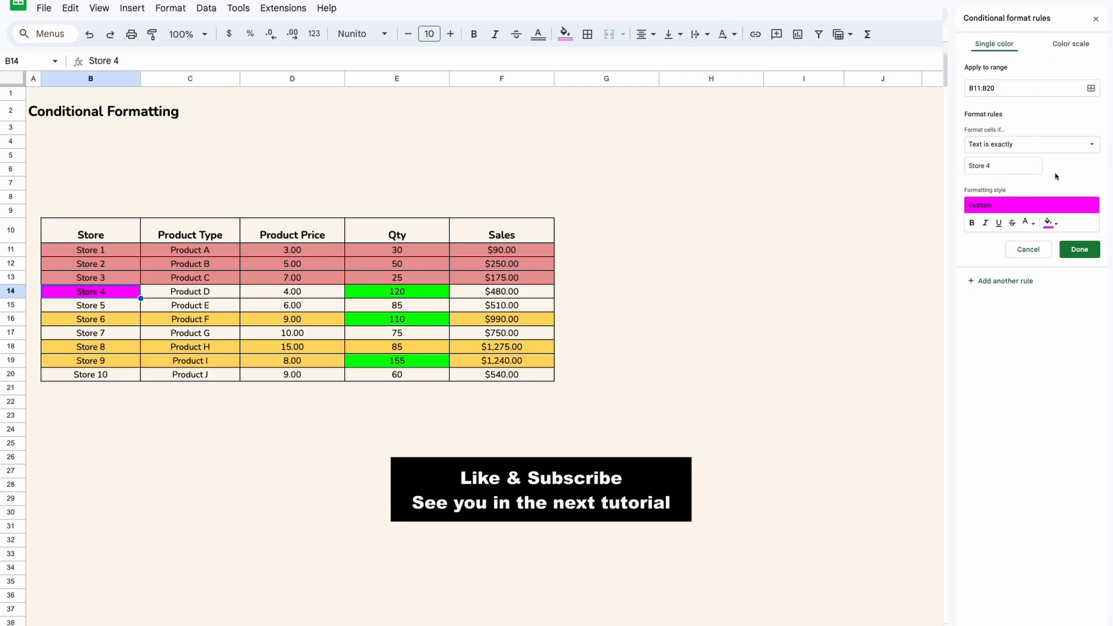
click(1043, 252)
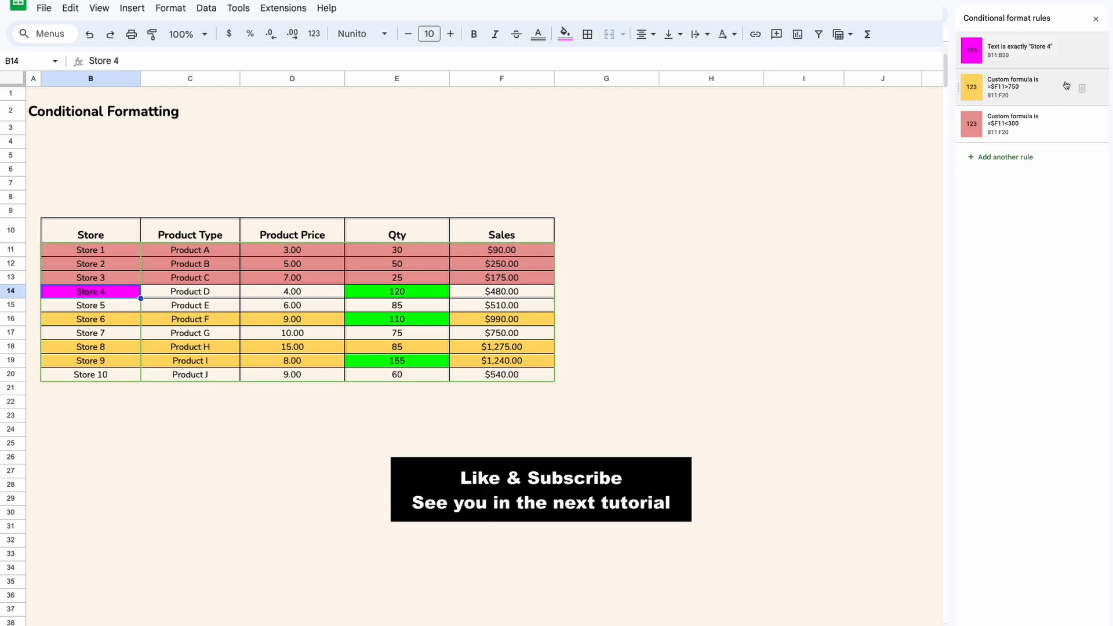